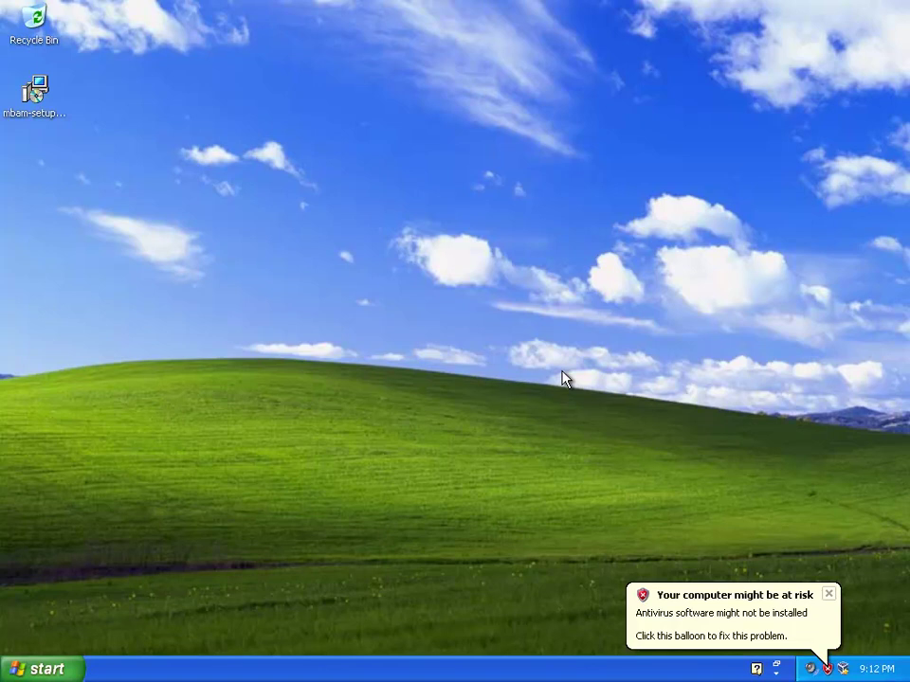
# - Dismiss the antivirus alert and request the computer's turn-off options to restart it
pyautogui.click(828, 593)
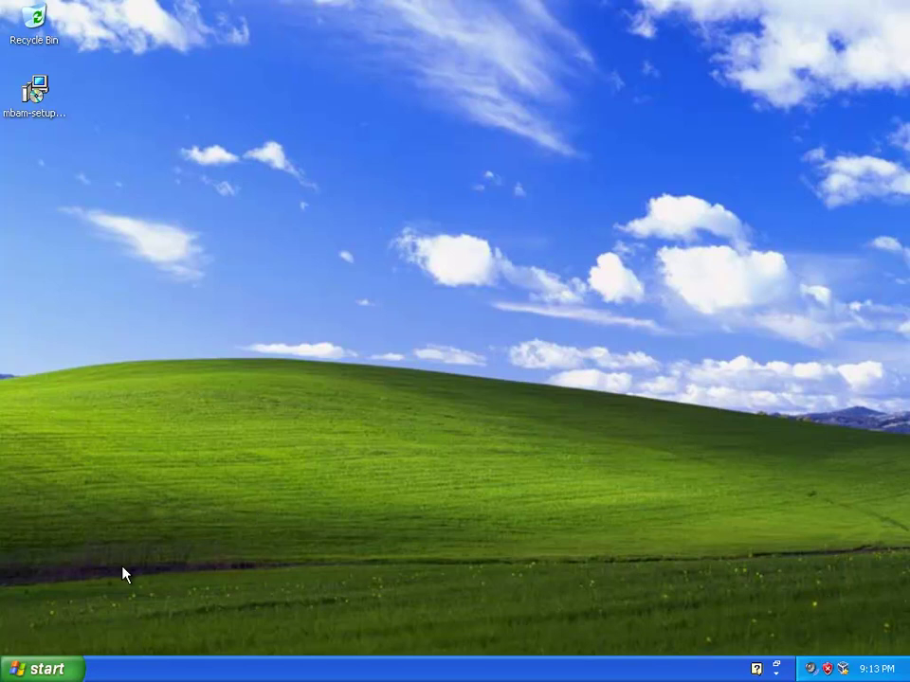
pyautogui.click(47, 669)
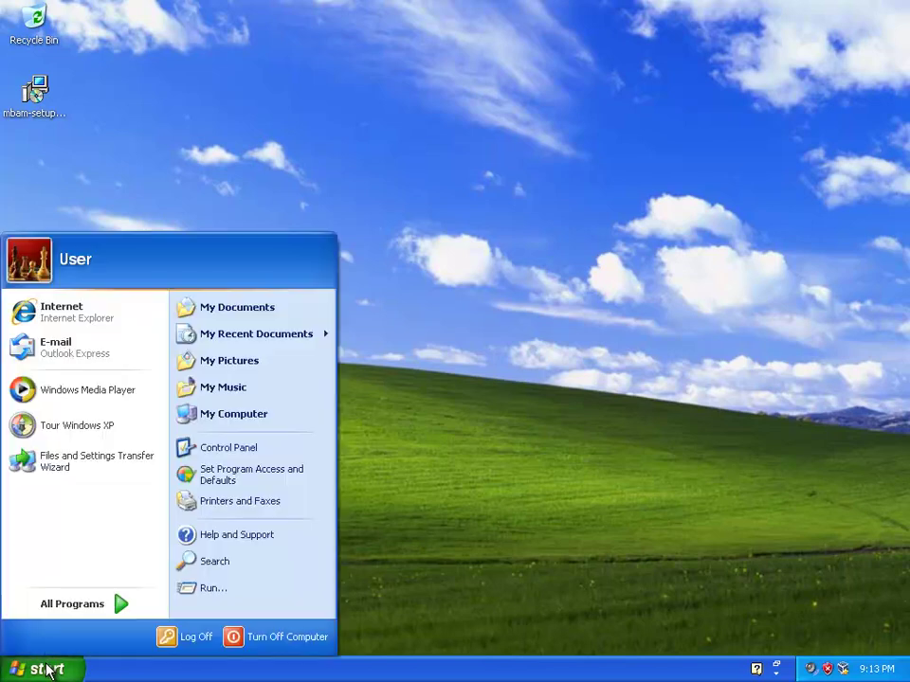
pyautogui.click(296, 636)
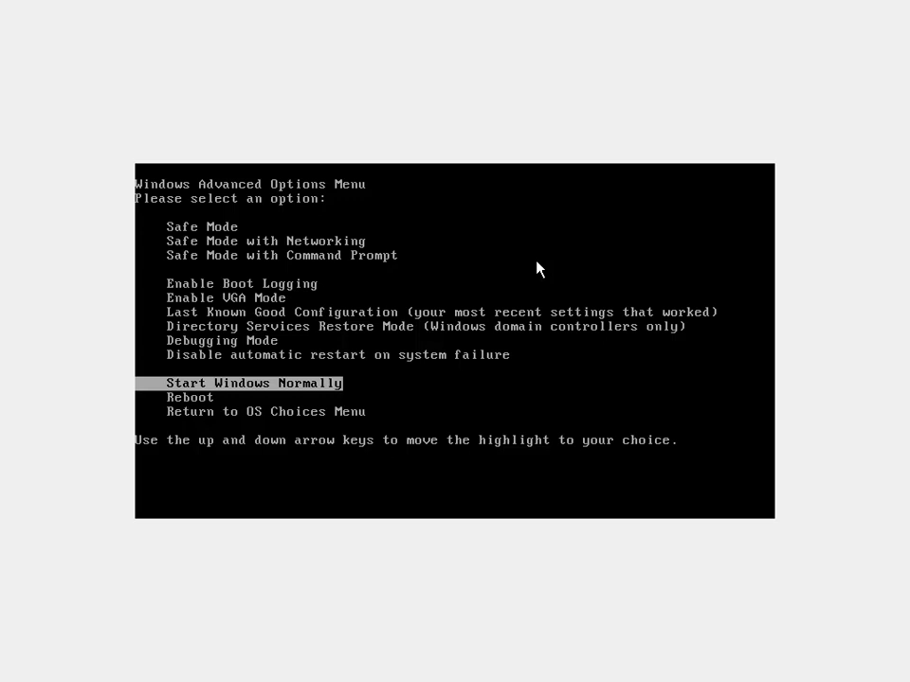
# - Start Windows in Safe Mode with Networking from the Windows Advanced Options Menu
pyautogui.press('Up')
pyautogui.press('Up')
pyautogui.press('Up')
pyautogui.press('Up')
pyautogui.press('Up')
pyautogui.press('Up')
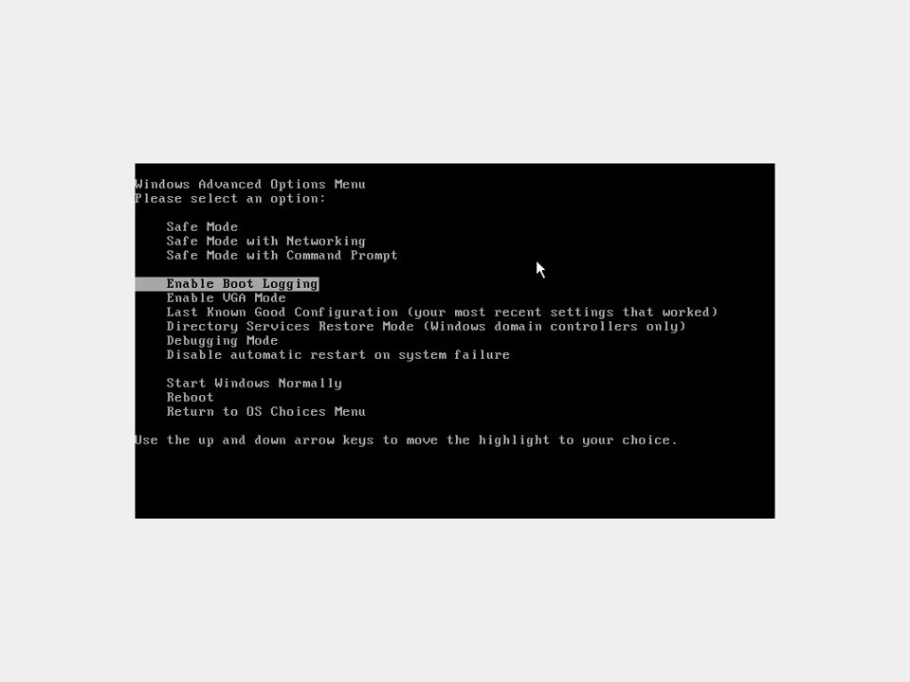
pyautogui.press('Up')
pyautogui.press('Up')
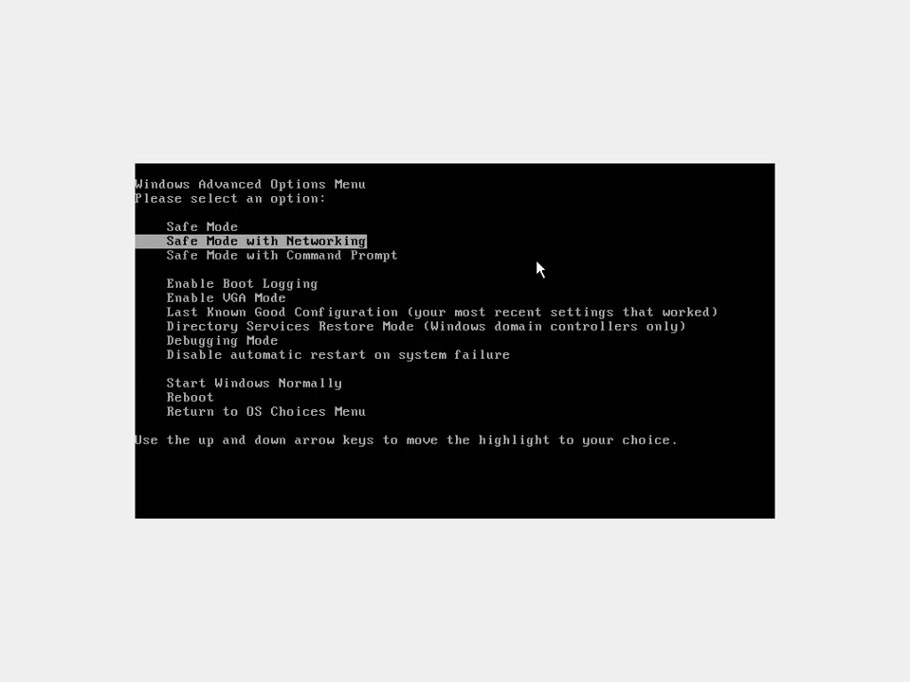
pyautogui.press('Return')
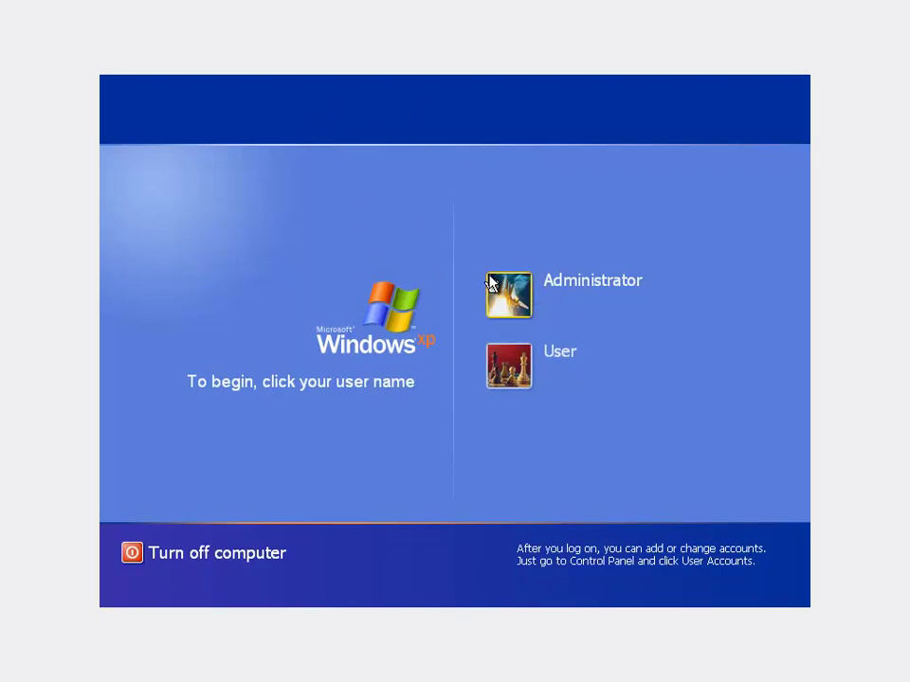
# - Log on with the Administrator account and agree to proceed working in safe mode
pyautogui.click(495, 285)
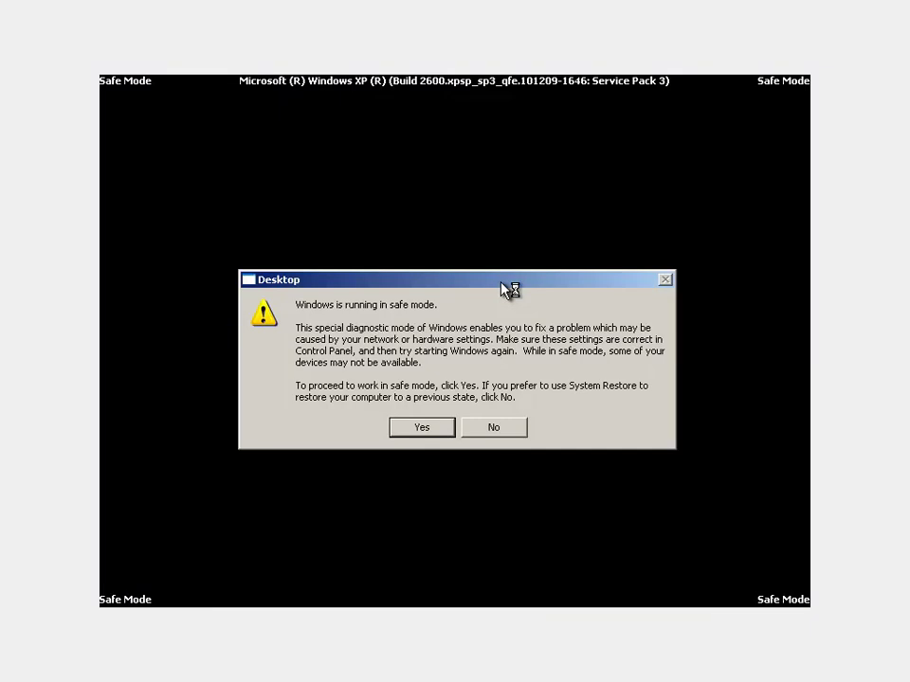
pyautogui.click(423, 429)
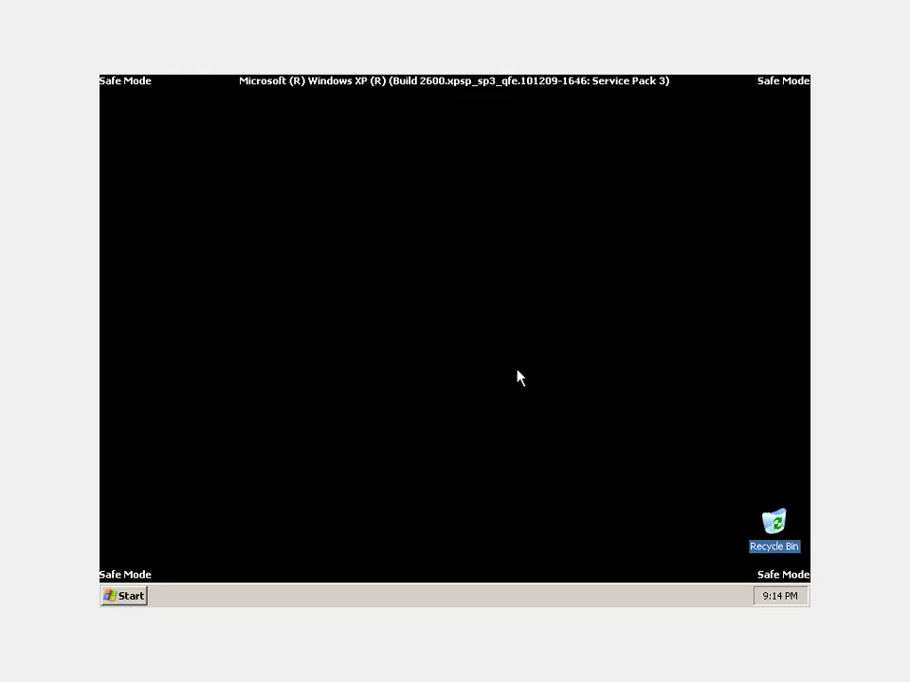
pyautogui.click(127, 596)
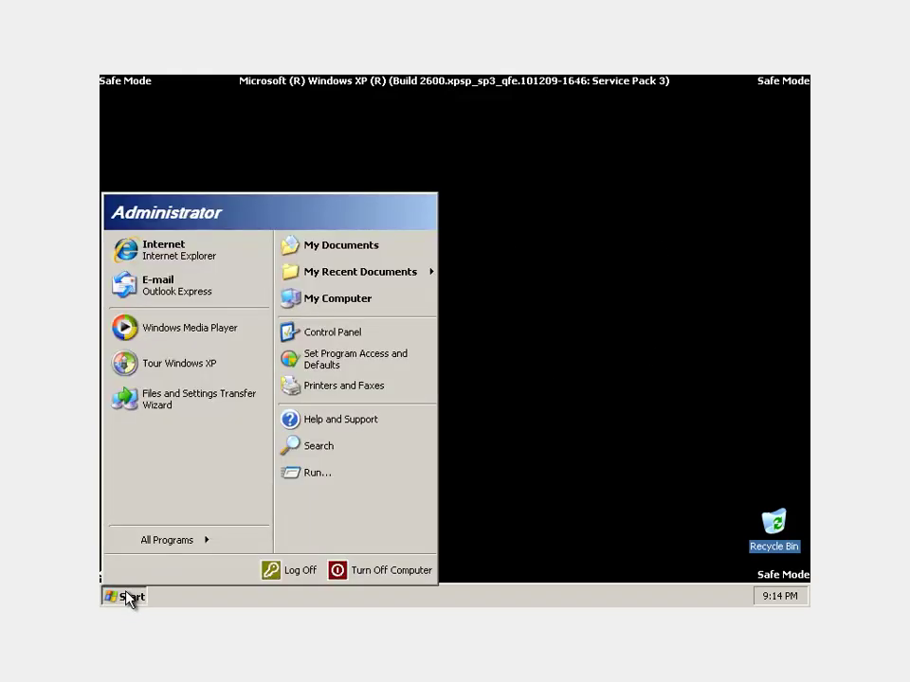
pyautogui.click(209, 260)
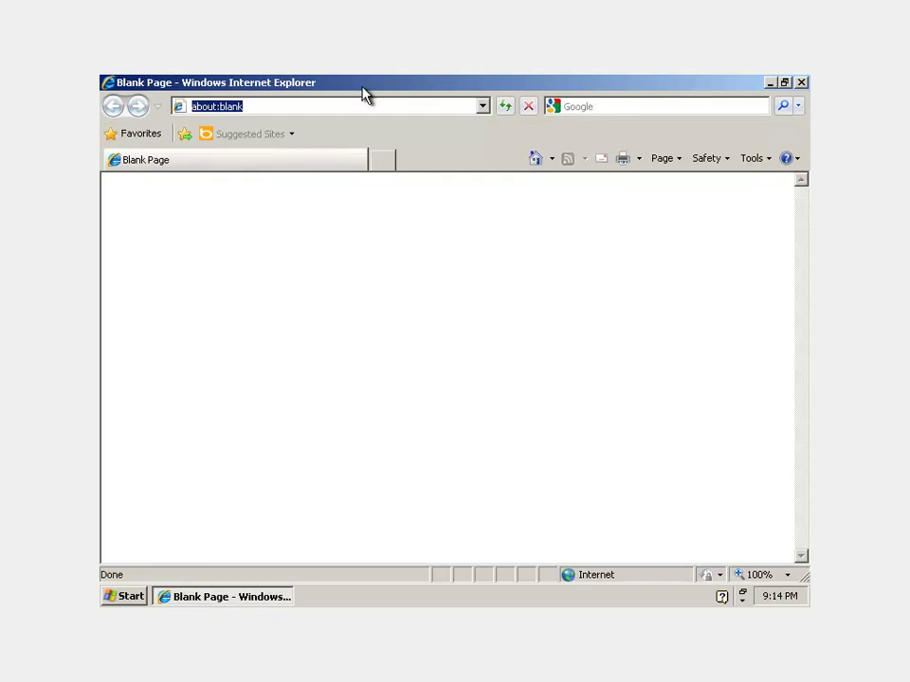
pyautogui.write('www.goo')
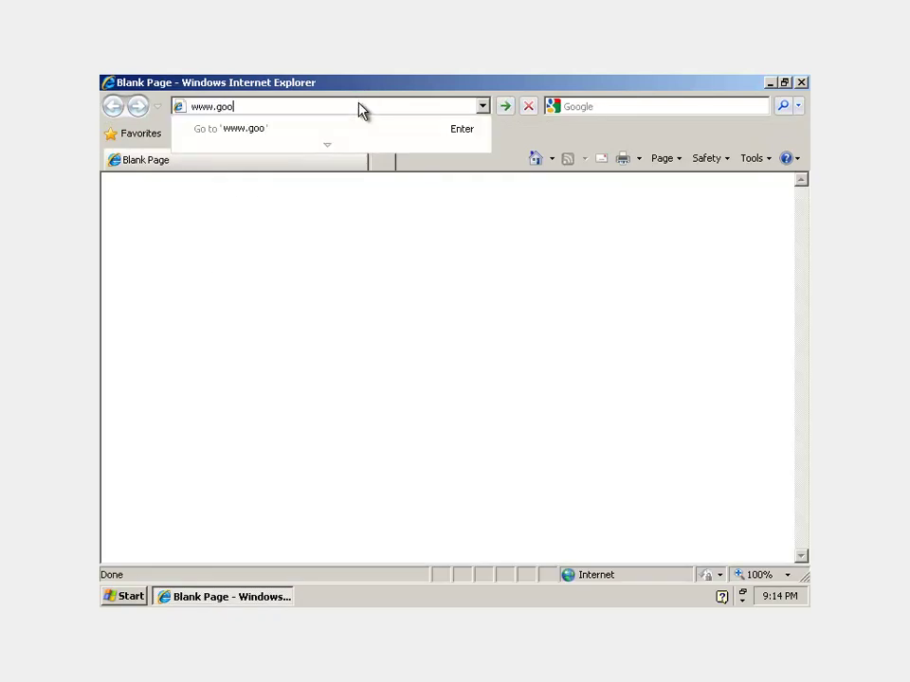
pyautogui.press('BackSpace')
pyautogui.press('BackSpace')
pyautogui.press('BackSpace')
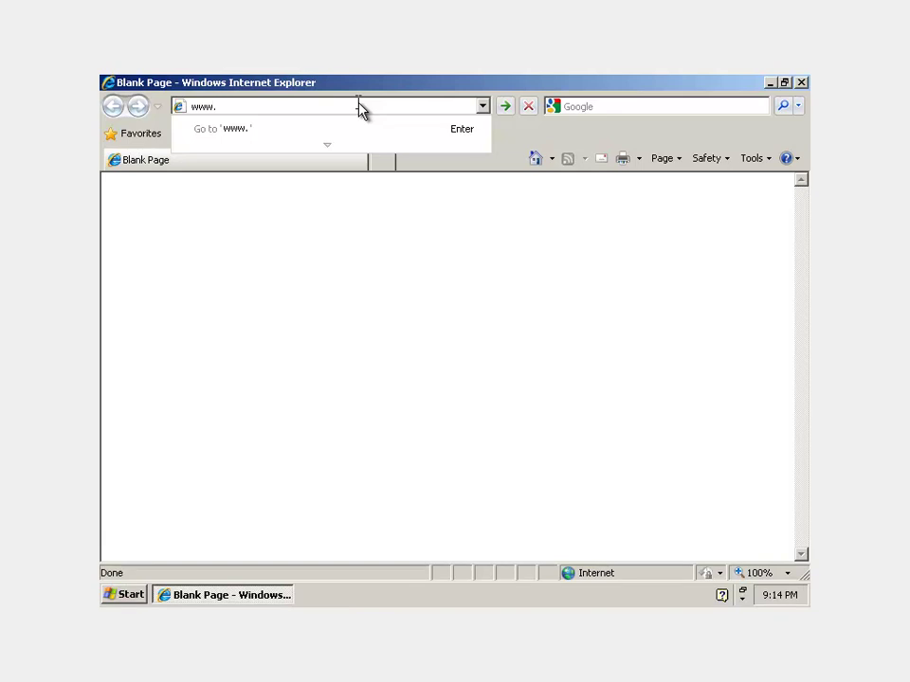
pyautogui.write('filehippo.com')
pyautogui.press('Return')
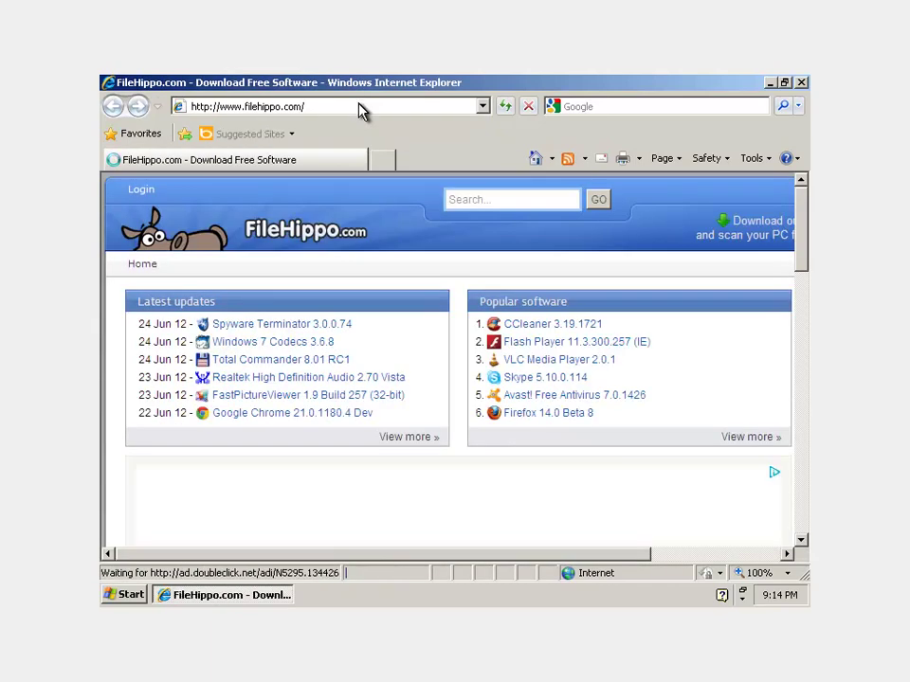
# - Search FileHippo for "malwarebytes" and open the Malwarebytes Anti-Malware 1.61 page from the results
pyautogui.click(494, 203)
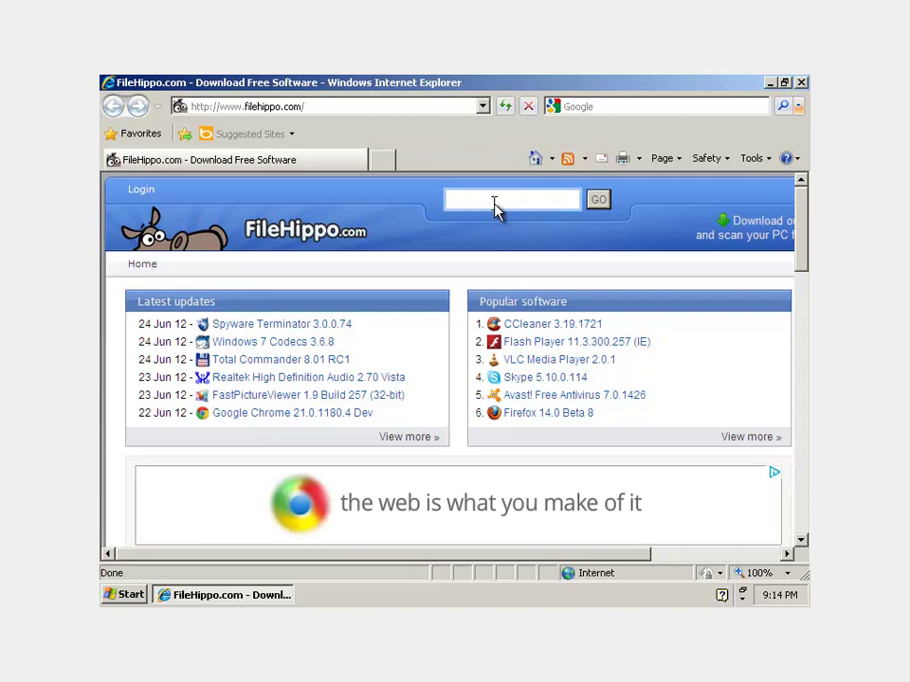
pyautogui.write('malwa')
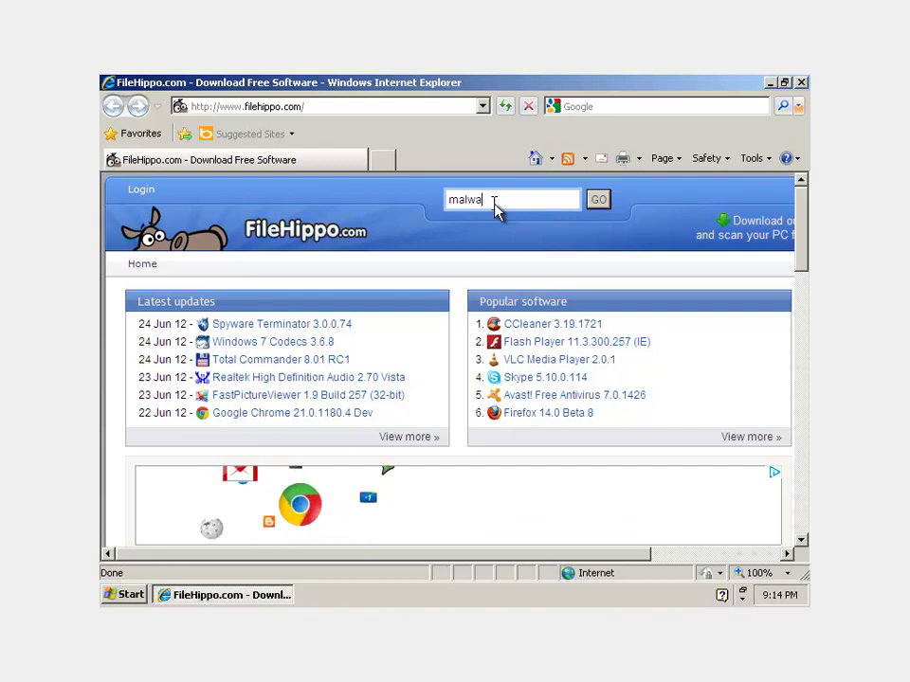
pyautogui.write('rebytes')
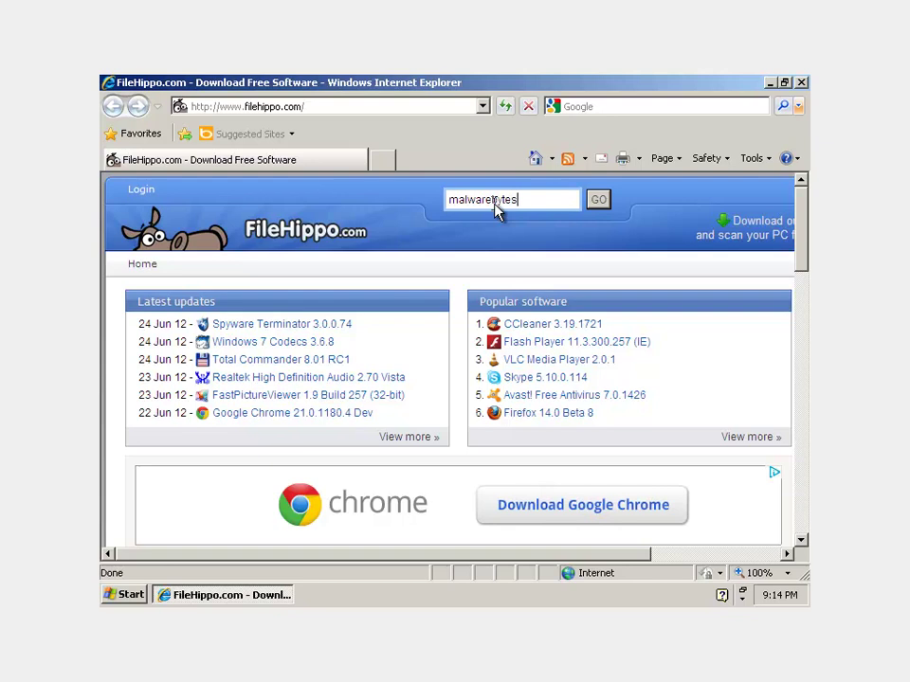
pyautogui.press('Return')
pyautogui.click(495, 383)
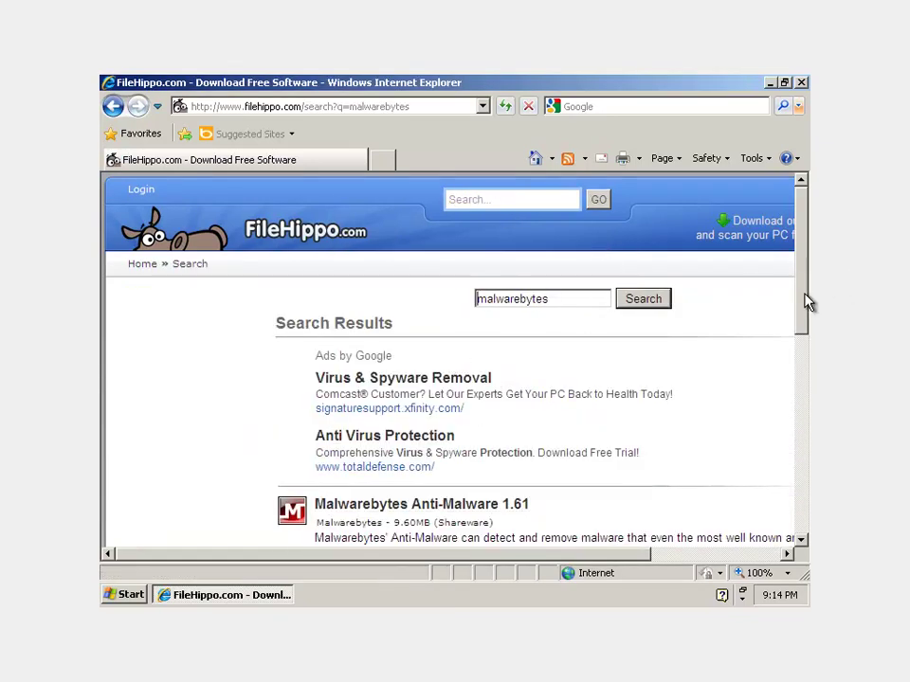
pyautogui.moveTo(805, 305); pyautogui.dragTo(802, 350)
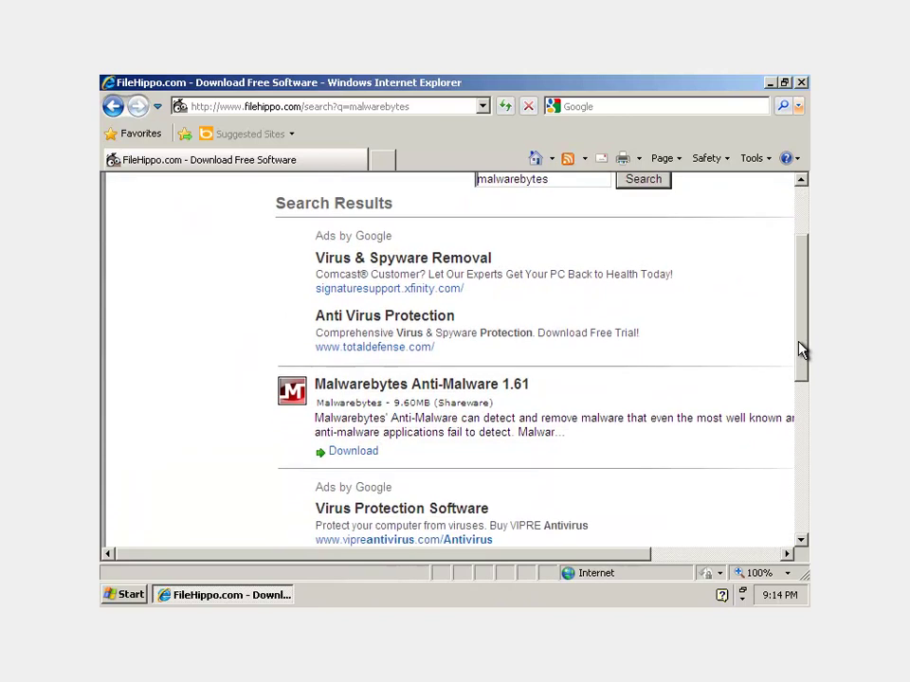
pyautogui.click(461, 386)
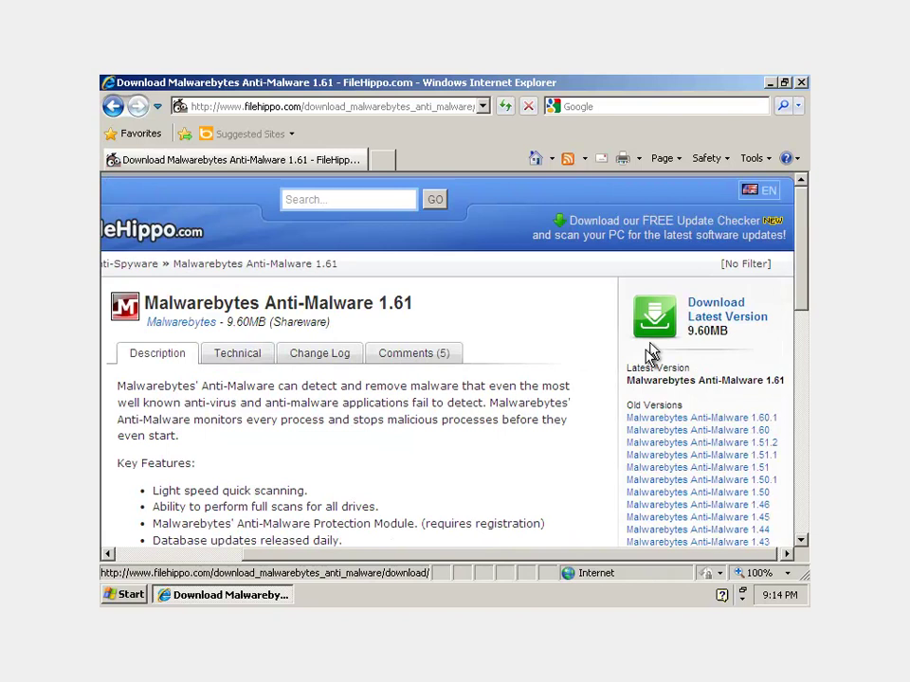
# - Start downloading the latest Malwarebytes installer to My Documents, allowing the blocked file, and abandon the transfer by cancelling it and closing the browser
pyautogui.click(739, 322)
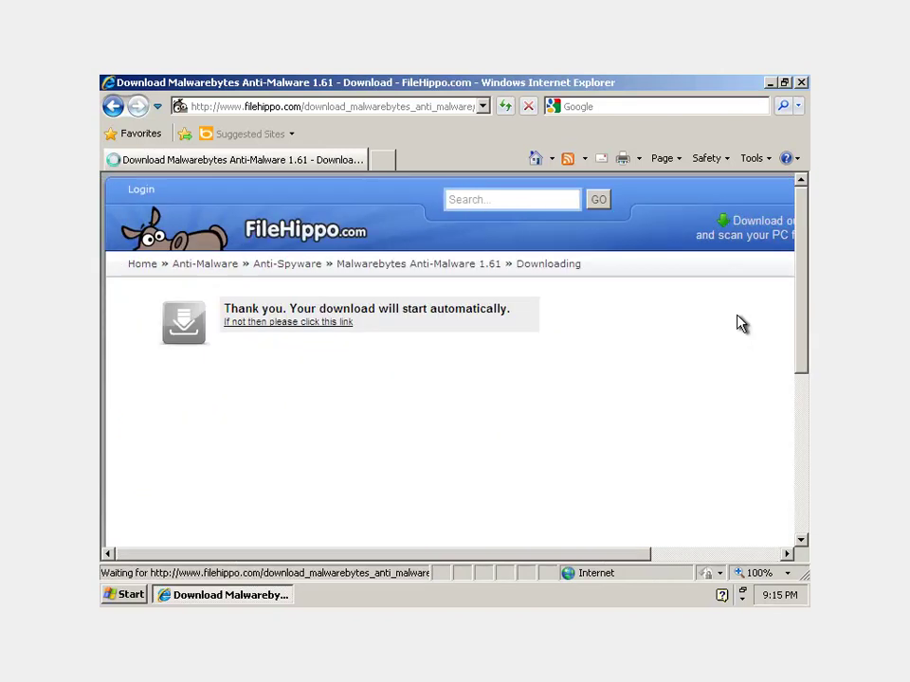
pyautogui.click(286, 322)
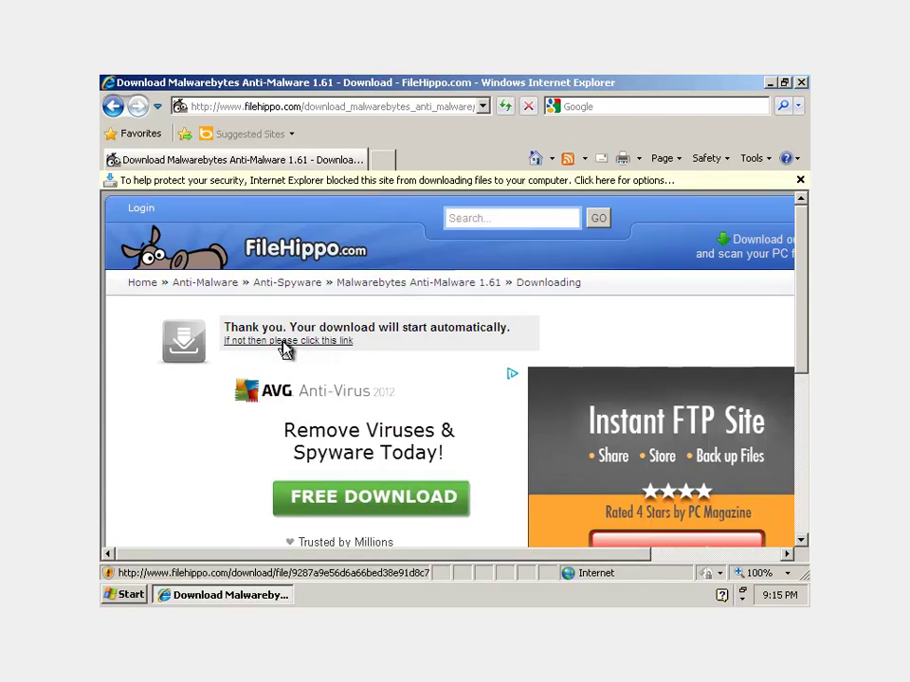
pyautogui.click(458, 182)
pyautogui.click(465, 196)
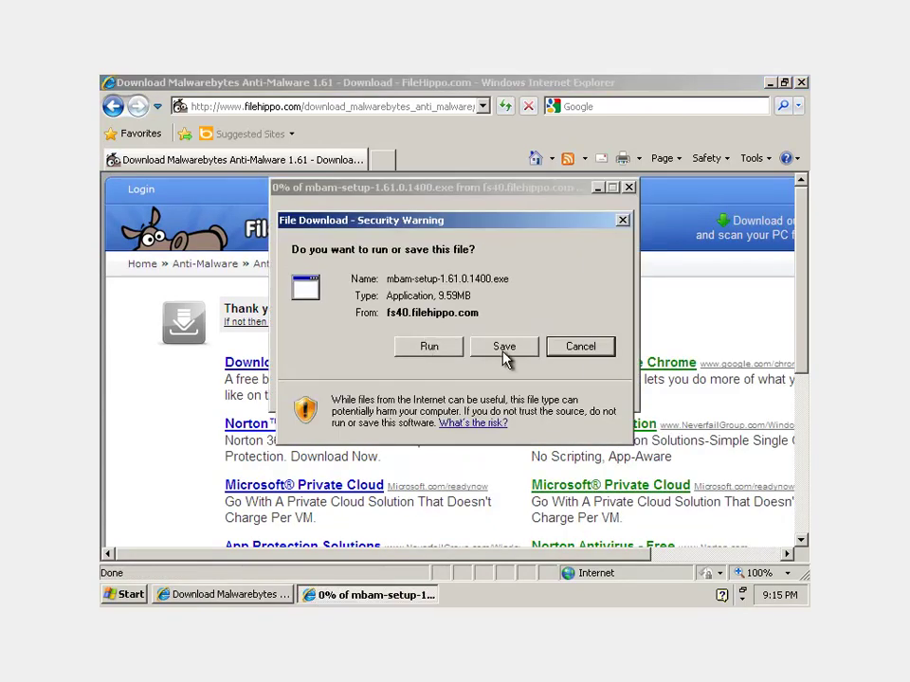
pyautogui.click(505, 352)
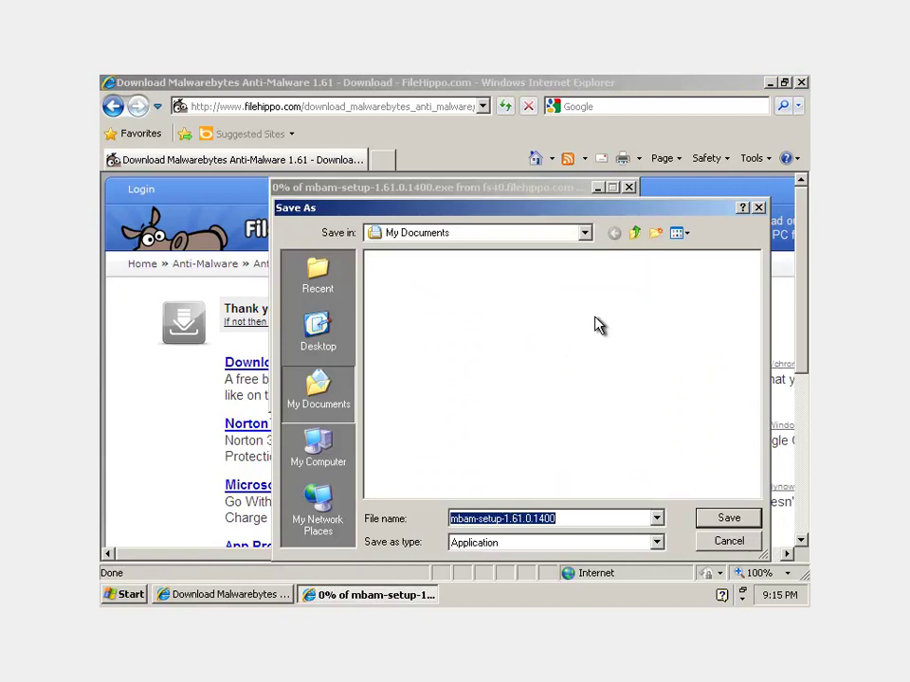
pyautogui.click(725, 518)
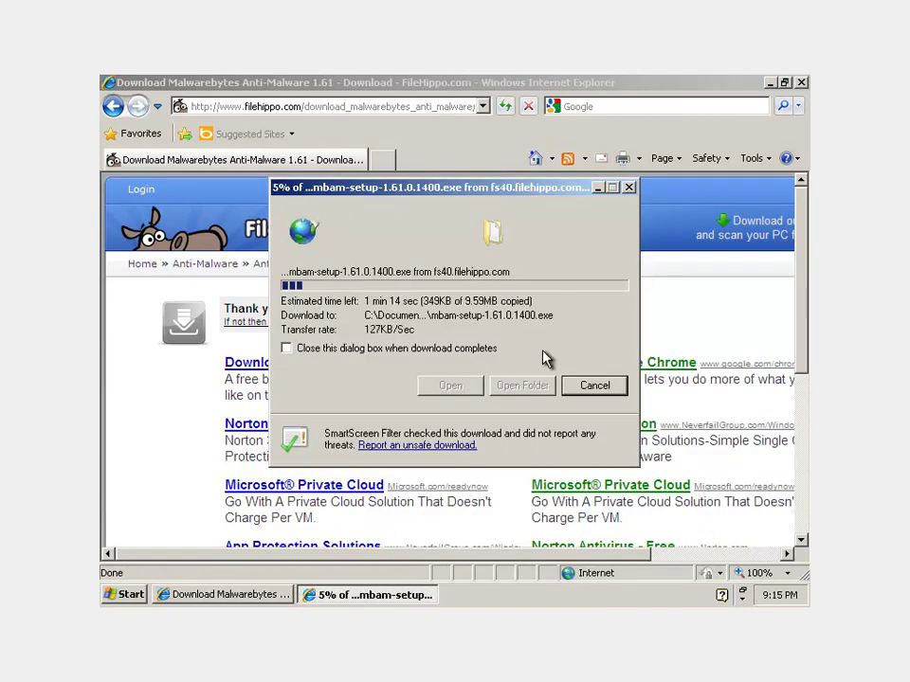
pyautogui.click(580, 386)
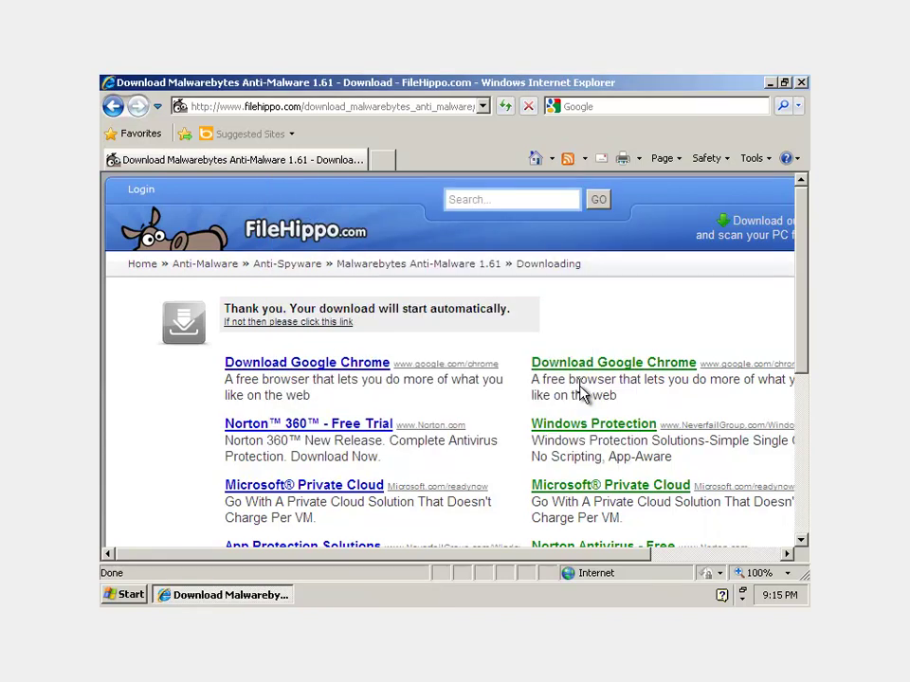
pyautogui.click(802, 83)
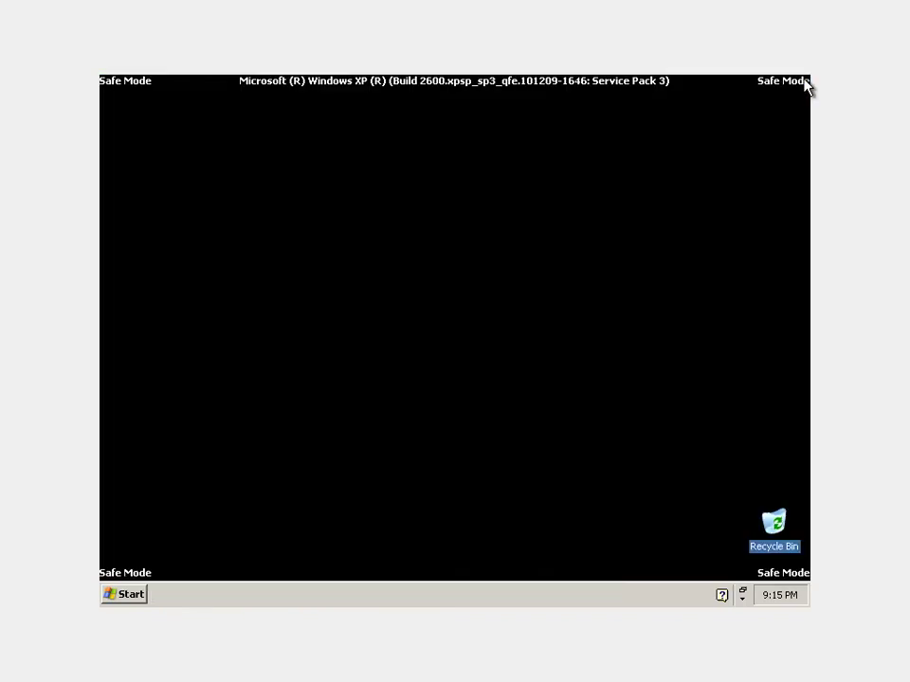
# - Browse through My Computer to the folder C:\Documents and Settings\User\Desktop
pyautogui.click(126, 594)
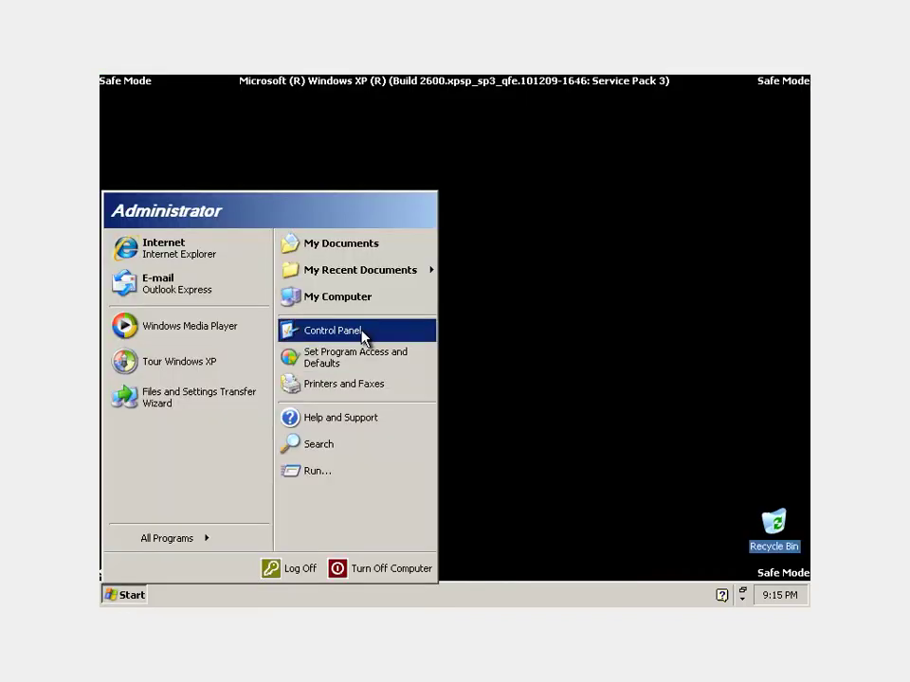
pyautogui.click(337, 297)
pyautogui.doubleClick(217, 307)
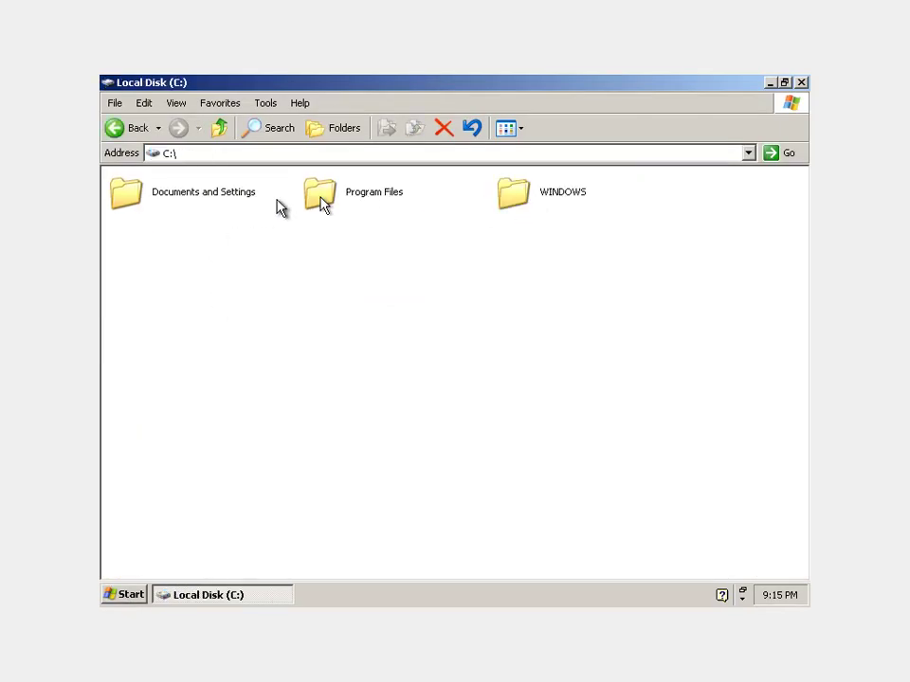
pyautogui.doubleClick(235, 203)
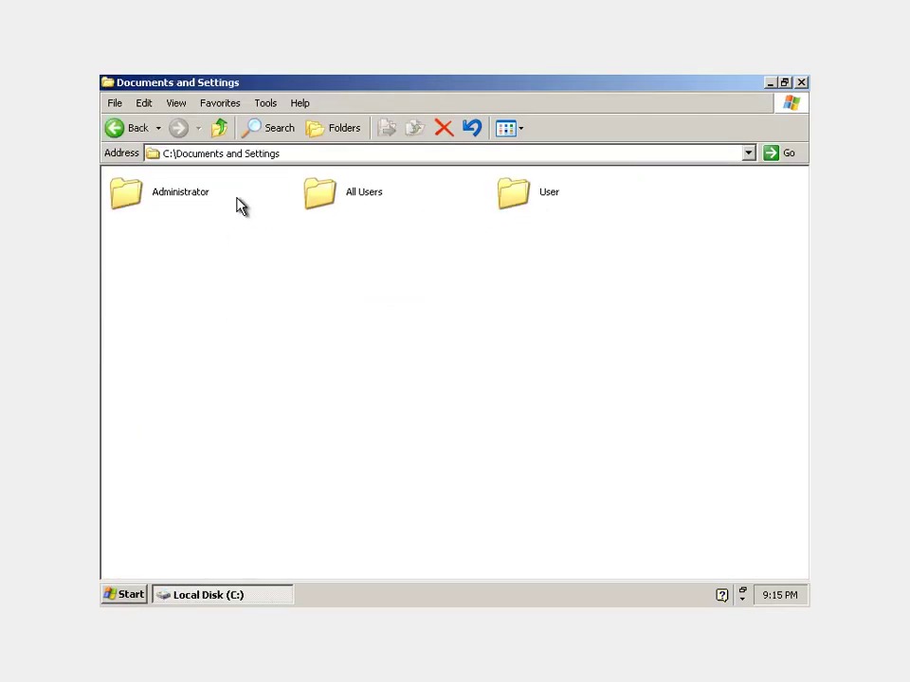
pyautogui.doubleClick(518, 201)
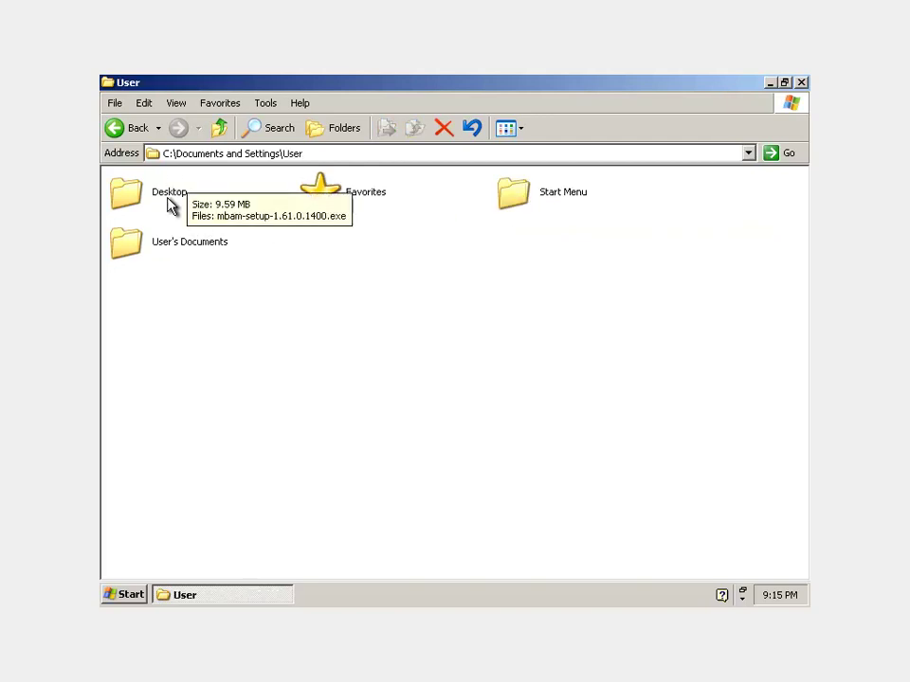
pyautogui.click(126, 199)
pyautogui.doubleClick(126, 199)
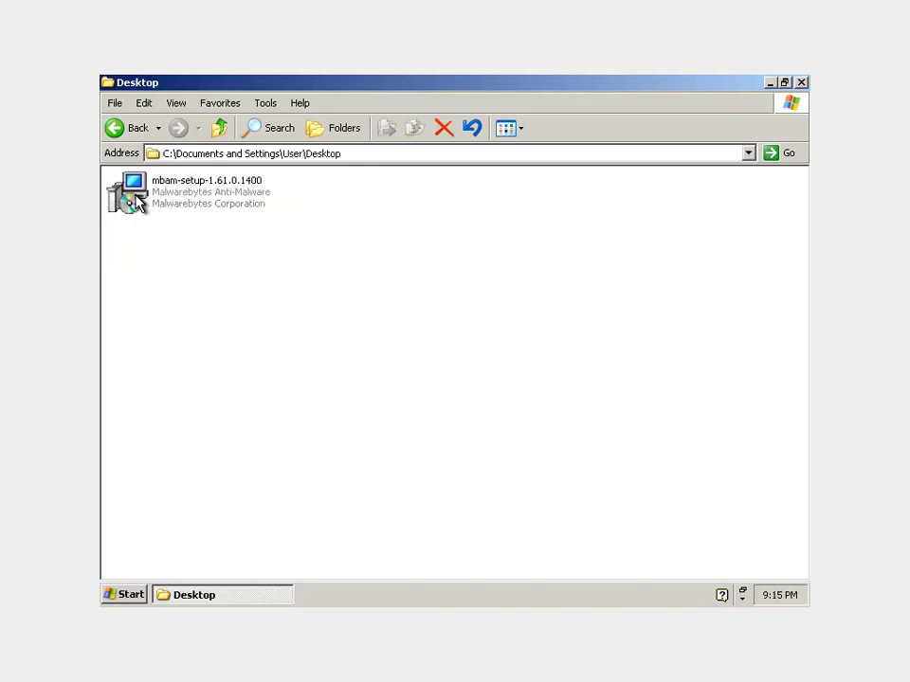
# - Run the mbam-setup-1.61.0.1400 installer, allowing it past the security warning, and accept English as the setup language
pyautogui.click(138, 204)
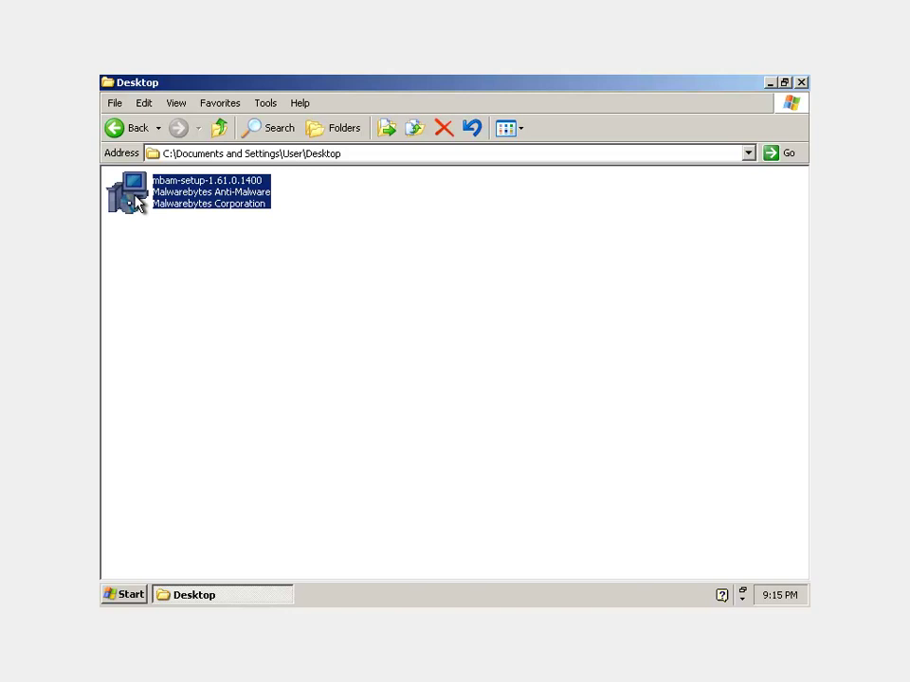
pyautogui.doubleClick(137, 204)
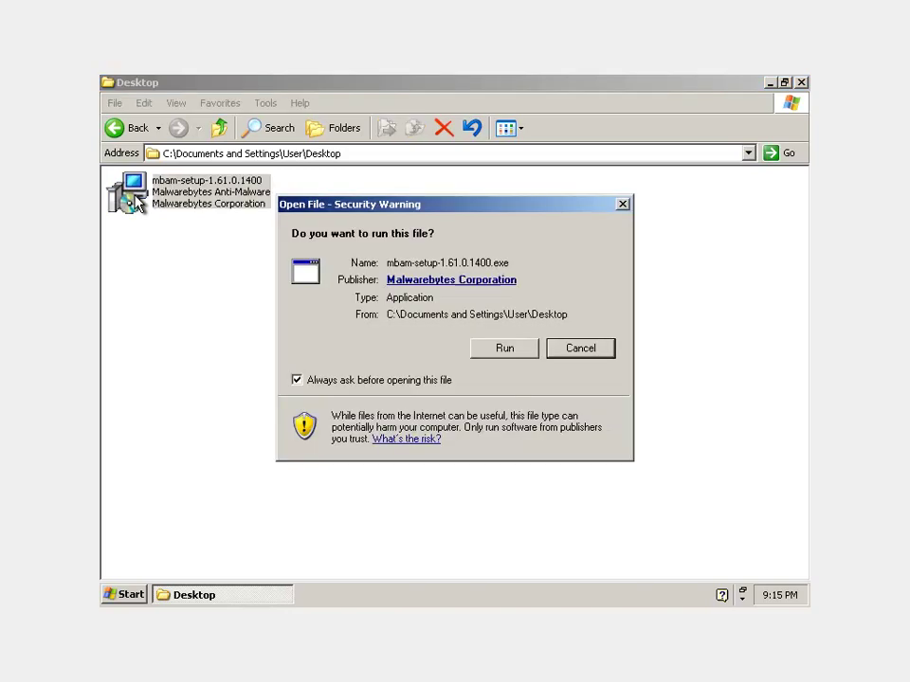
pyautogui.click(505, 350)
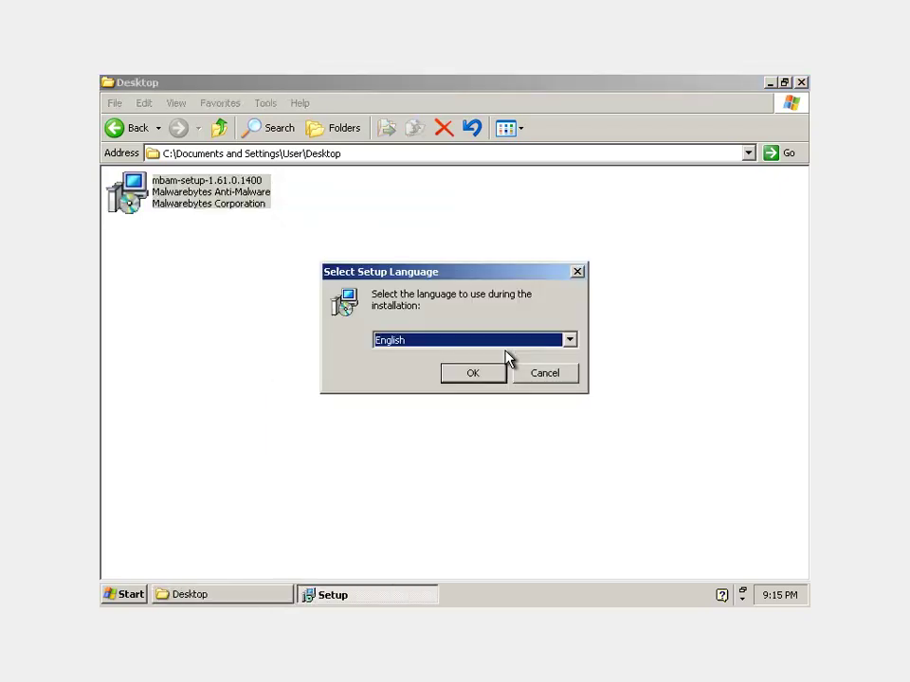
pyautogui.click(461, 376)
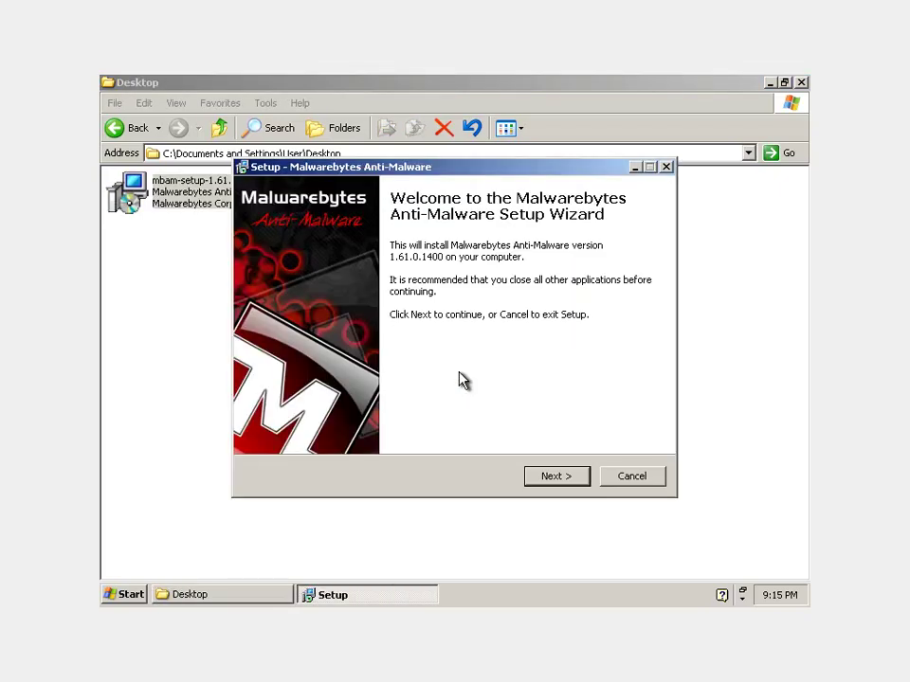
# - Accept the license agreement and install Malwarebytes Anti-Malware with the default destination, Start Menu folder and desktop icon
pyautogui.click(542, 479)
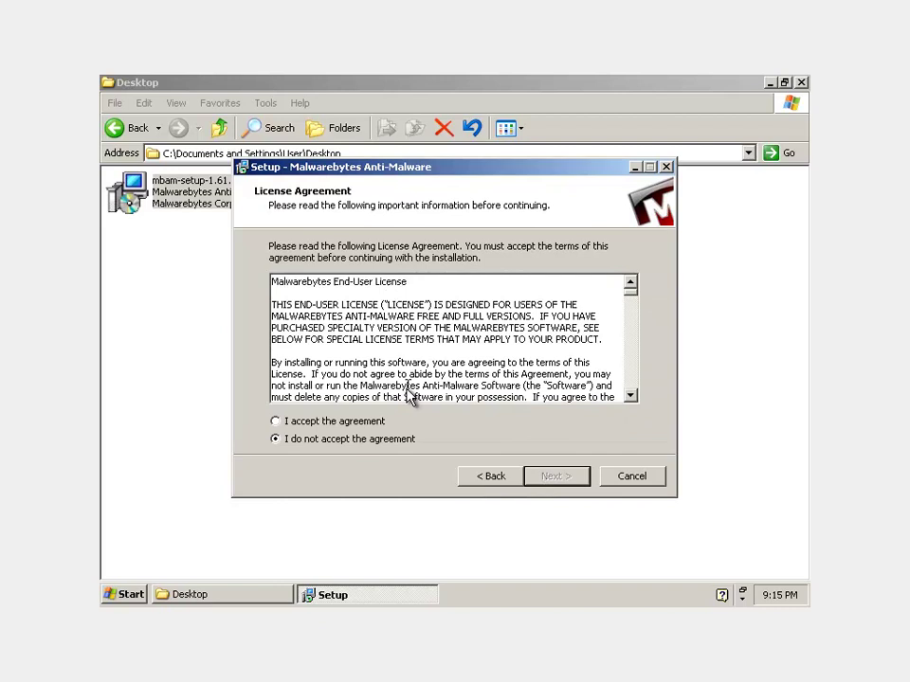
pyautogui.click(387, 420)
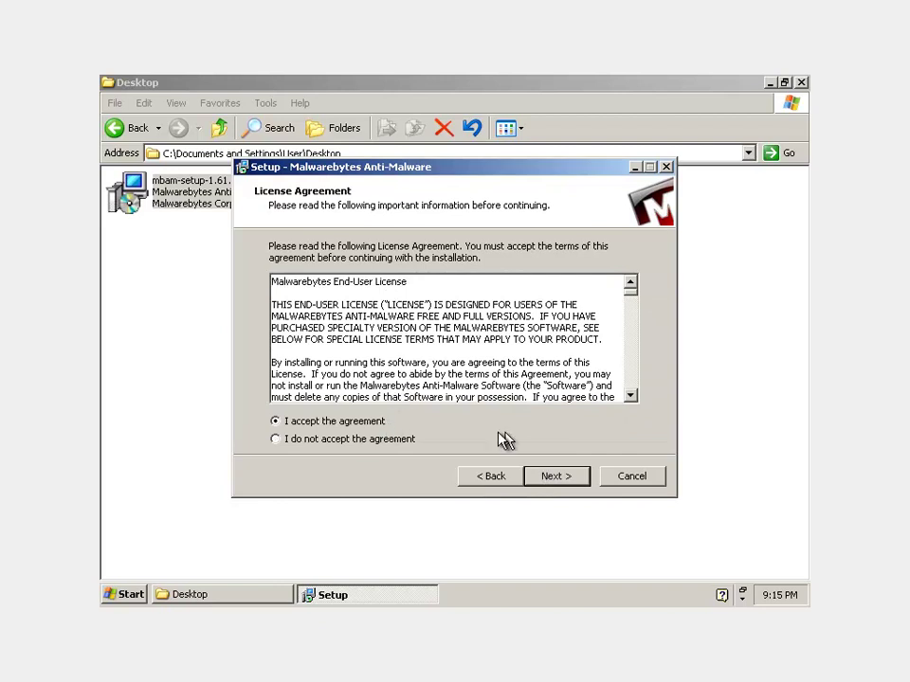
pyautogui.click(555, 476)
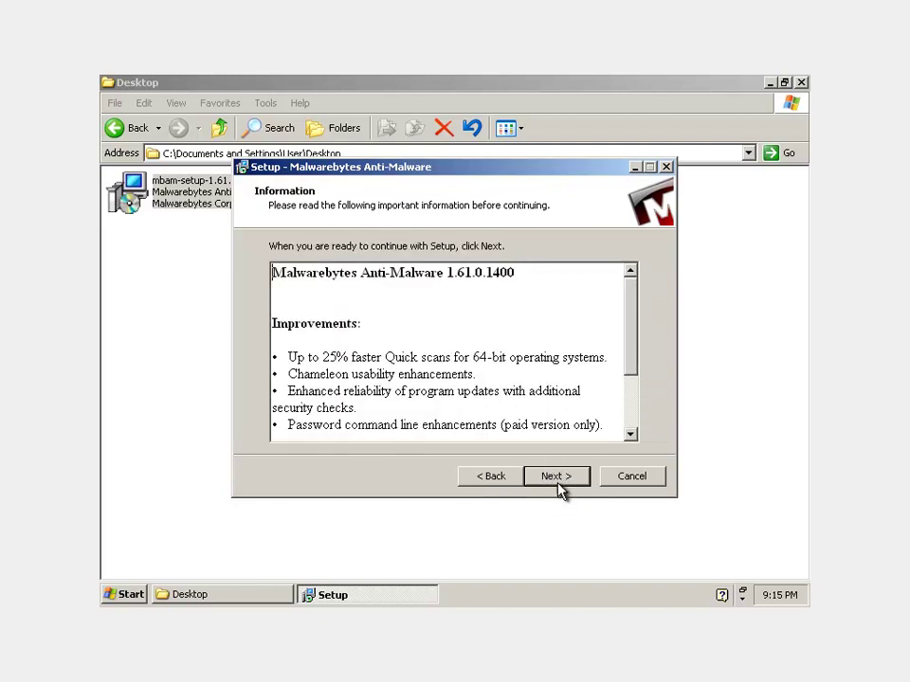
pyautogui.click(559, 481)
pyautogui.click(558, 482)
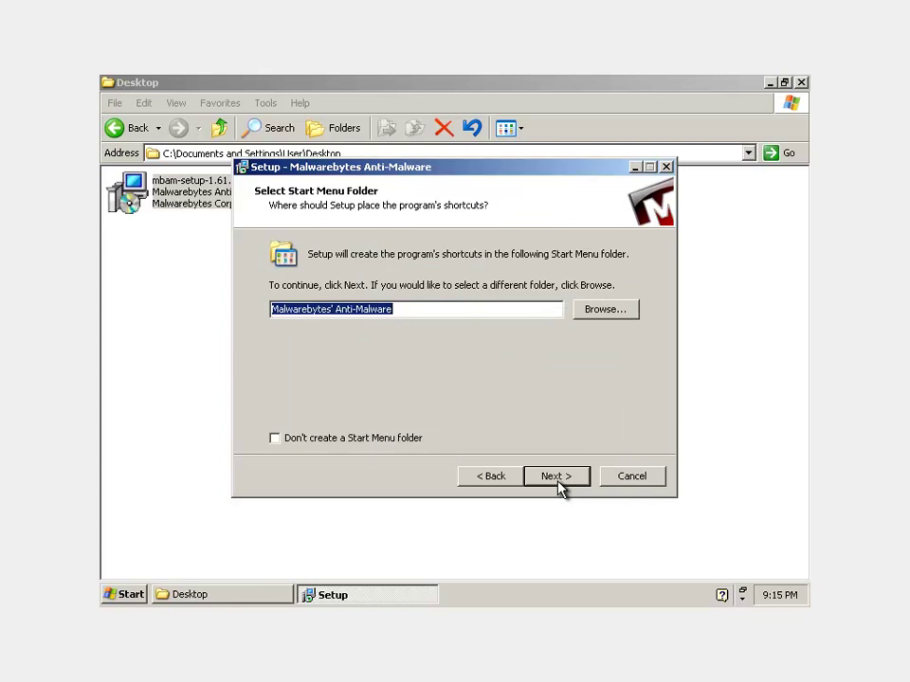
pyautogui.click(558, 482)
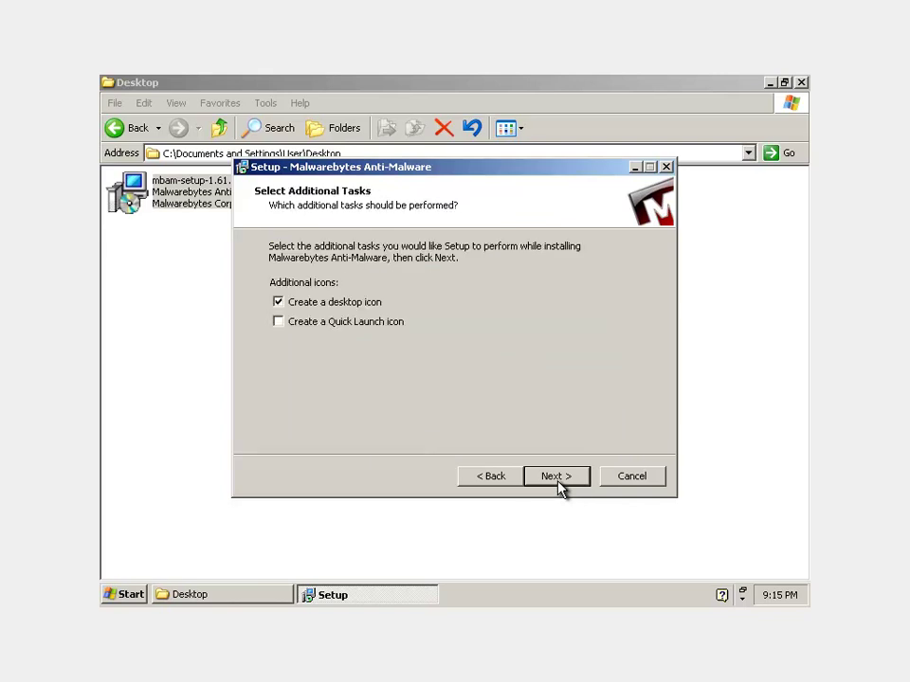
pyautogui.click(558, 481)
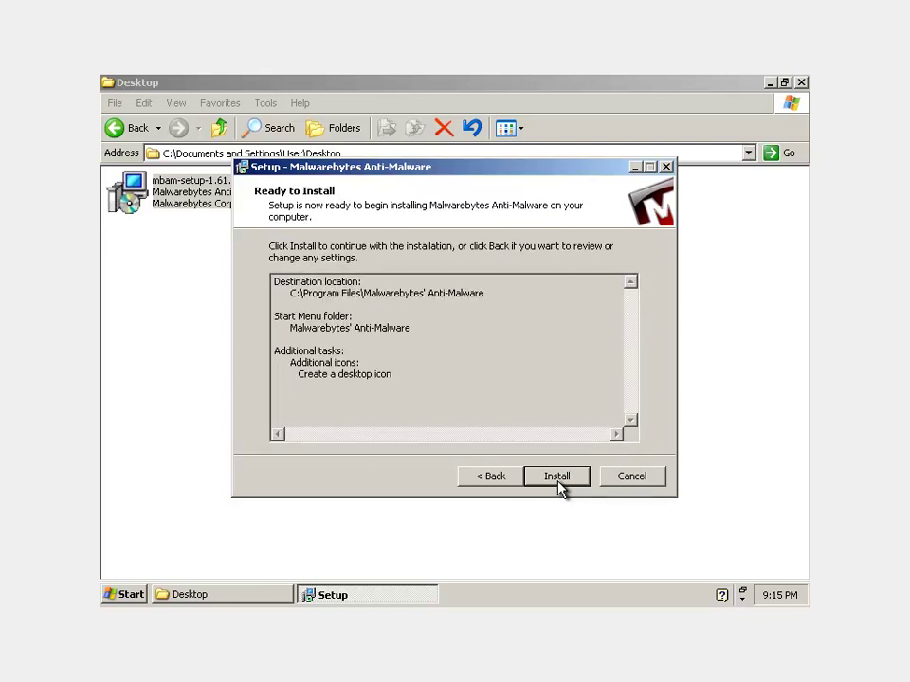
pyautogui.click(558, 481)
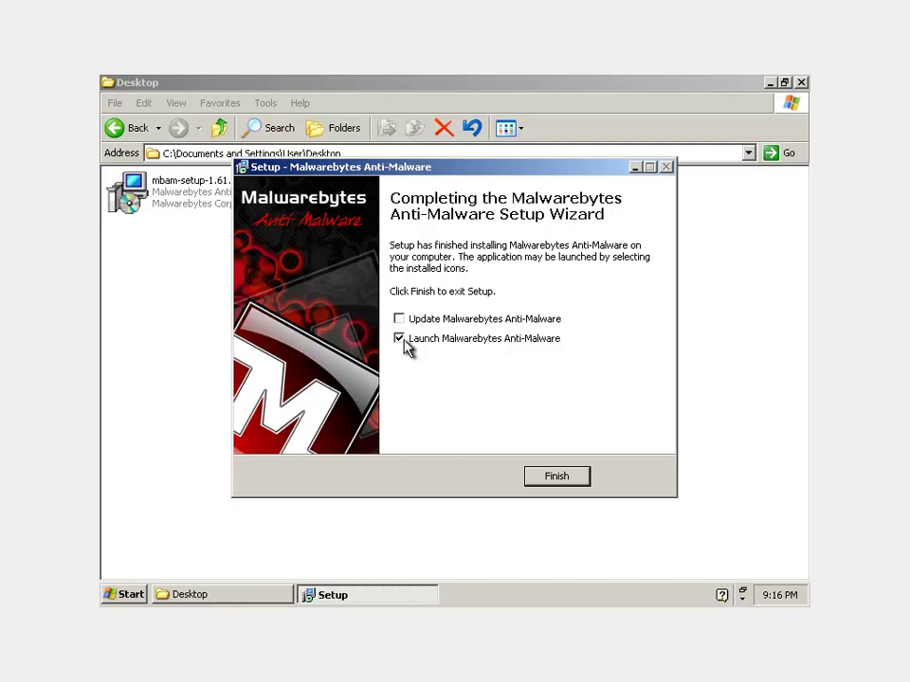
# - Finish the setup with Malwarebytes Anti-Malware set to launch, declining both the database update and the full-version trial
pyautogui.click(554, 481)
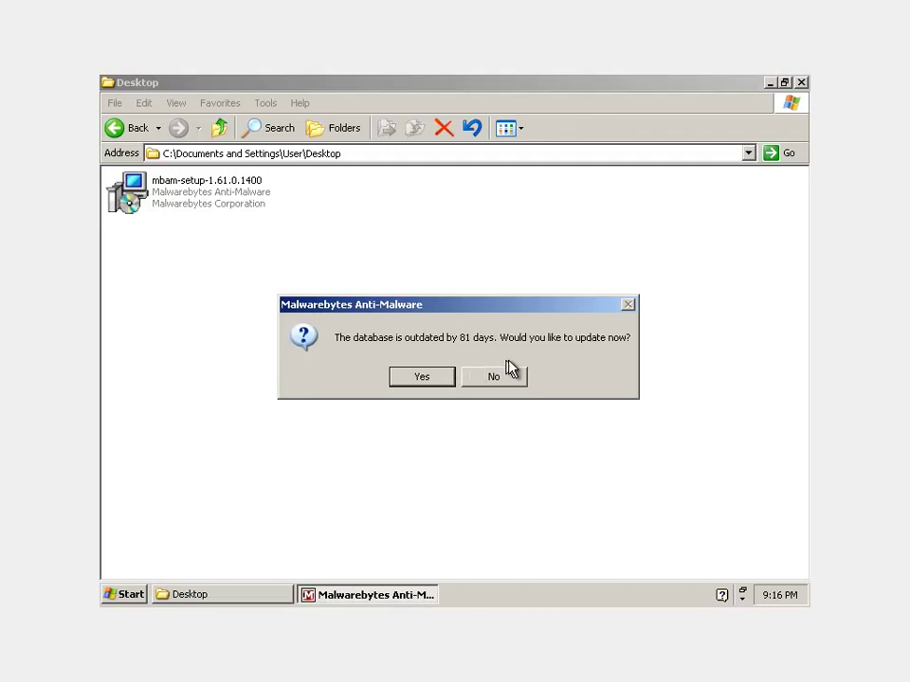
pyautogui.click(497, 379)
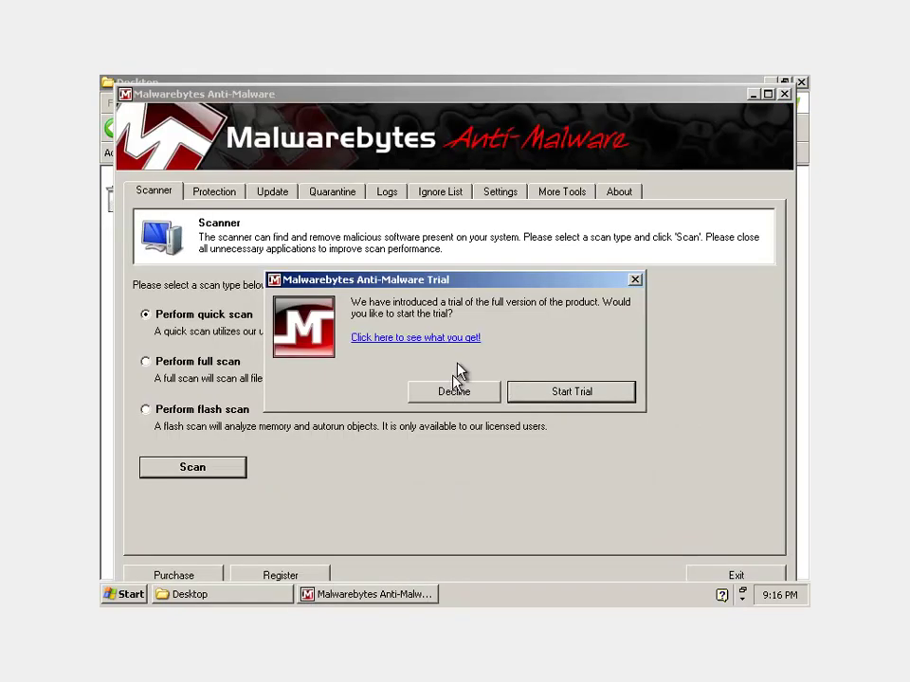
pyautogui.moveTo(488, 286)
pyautogui.mouseDown()
pyautogui.moveTo(468, 254)
pyautogui.moveTo(481, 302)
pyautogui.moveTo(482, 283)
pyautogui.mouseUp()
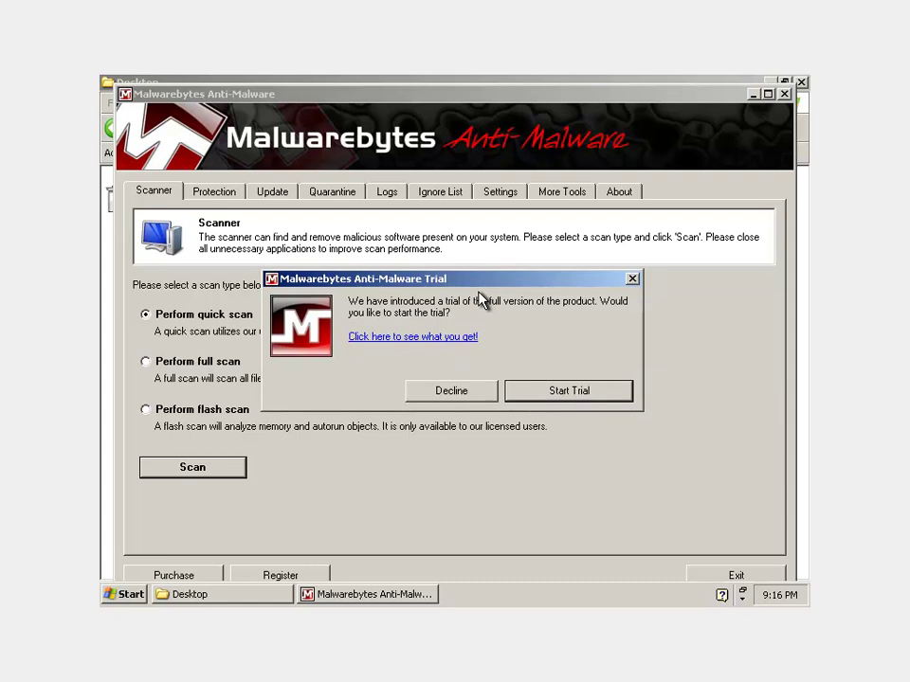
pyautogui.click(419, 393)
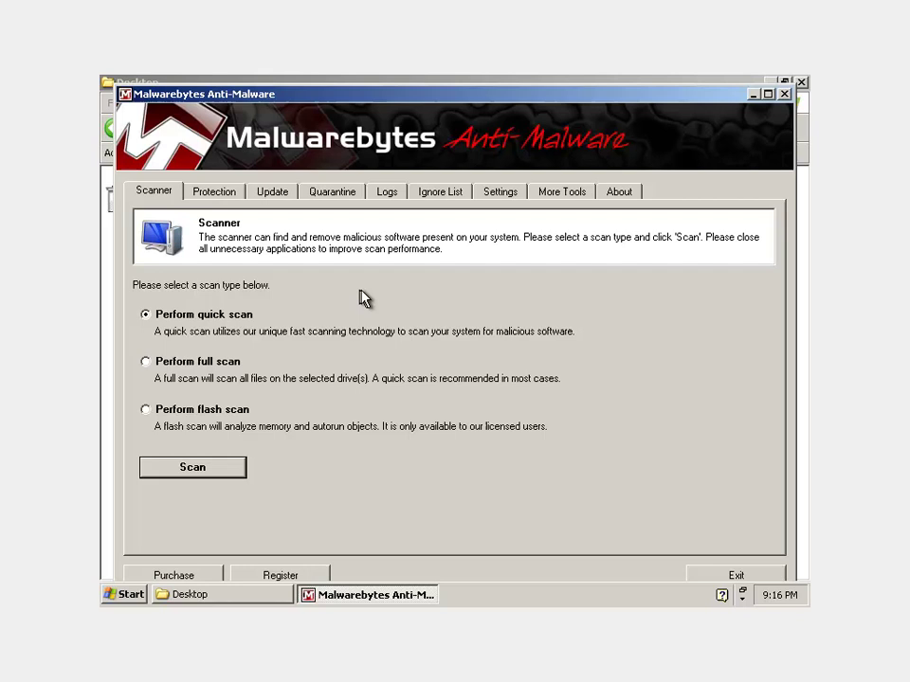
# - Start a full scan of drive C:\ only
pyautogui.click(146, 361)
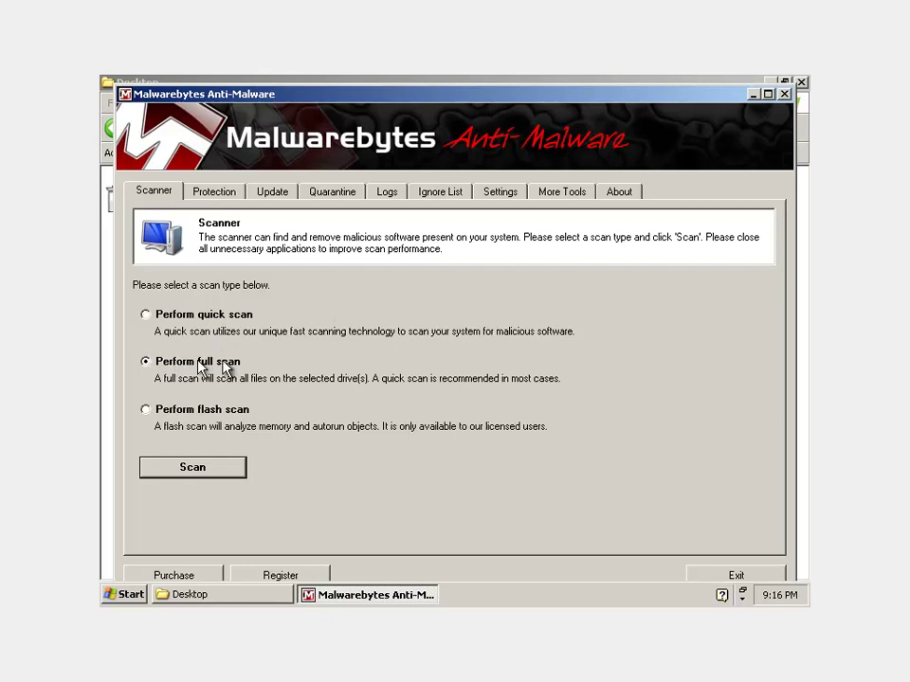
pyautogui.click(225, 479)
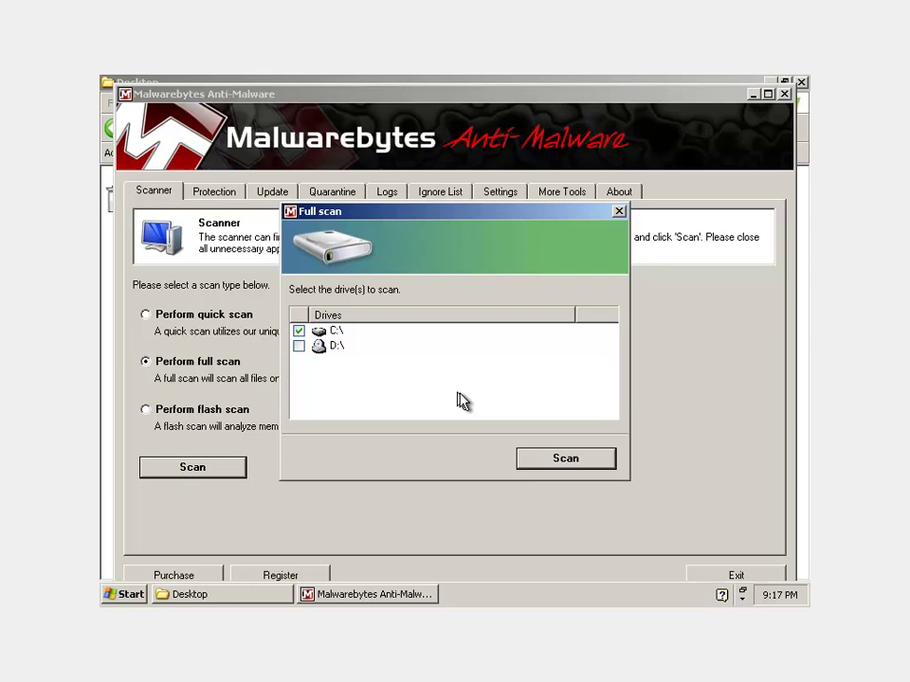
pyautogui.click(544, 460)
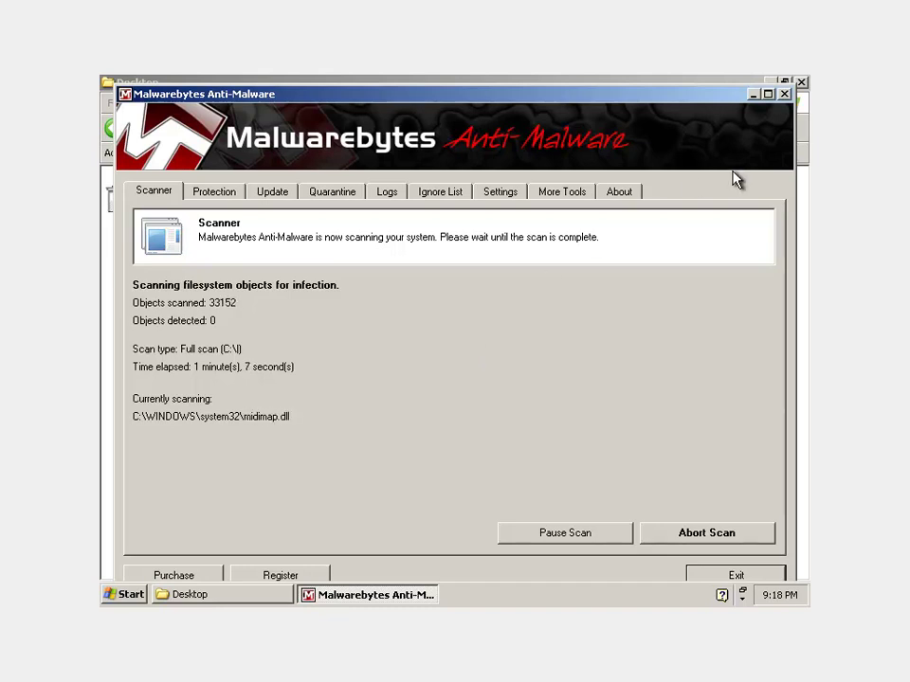
# - Exit Malwarebytes Anti-Malware while the scan is still in progress and close the Desktop folder window
pyautogui.click(707, 577)
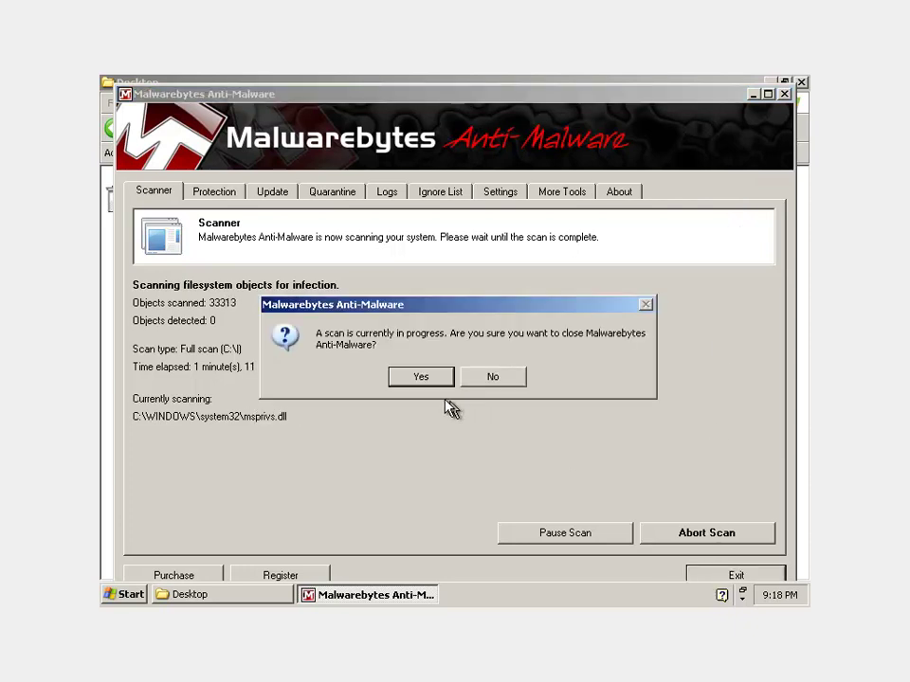
pyautogui.click(430, 378)
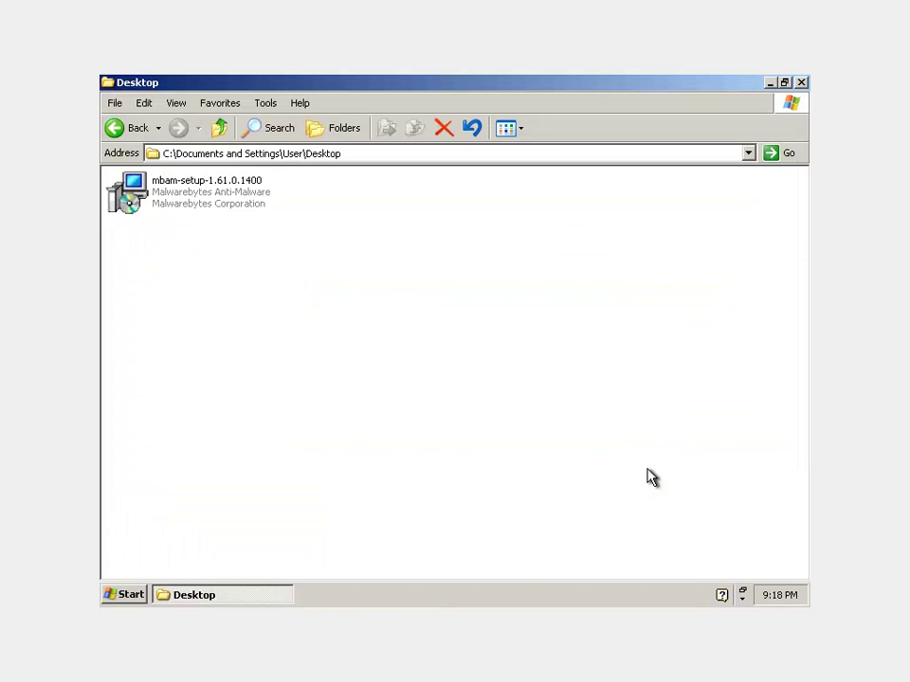
pyautogui.click(802, 83)
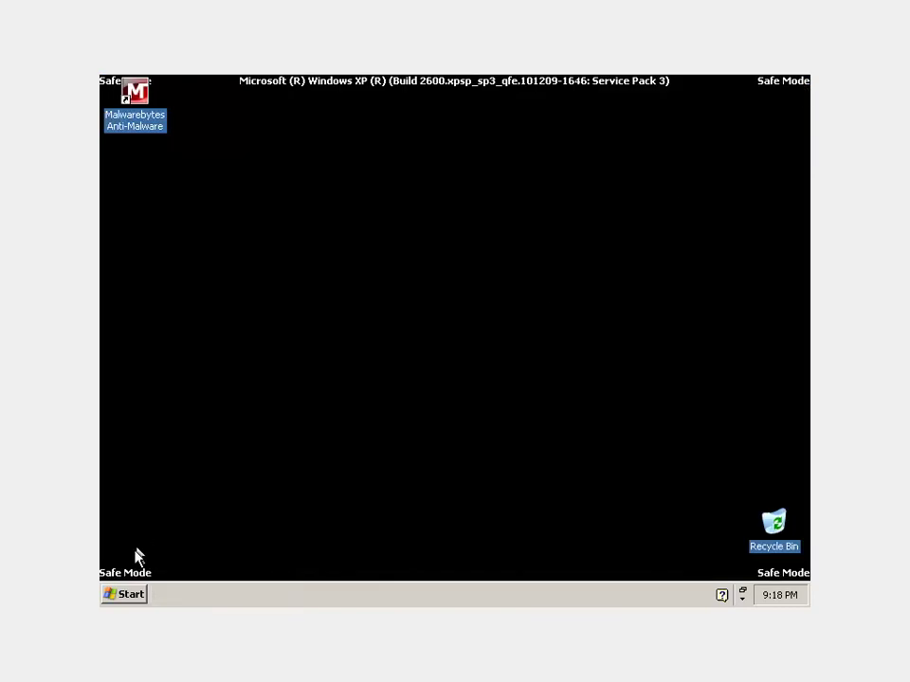
# - Review the currently installed programs in Control Panel's Add or Remove Programs and close that window
pyautogui.click(124, 597)
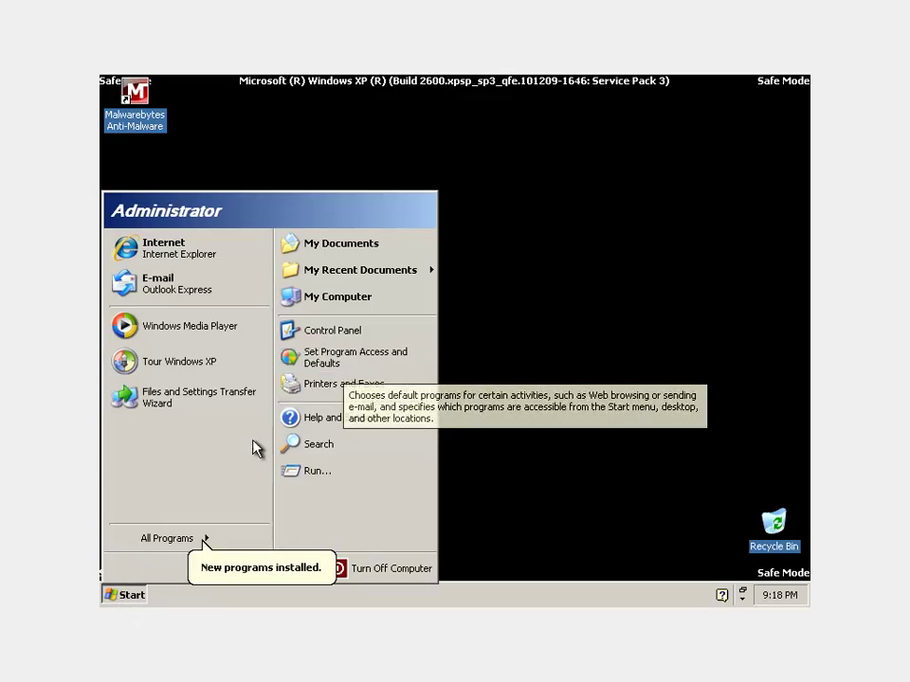
pyautogui.click(324, 339)
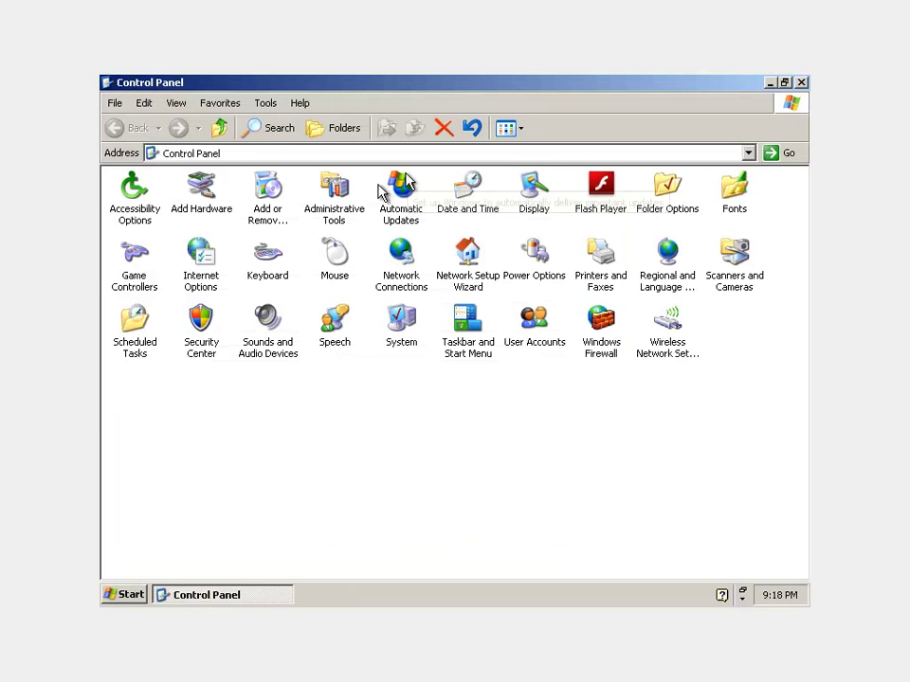
pyautogui.doubleClick(270, 190)
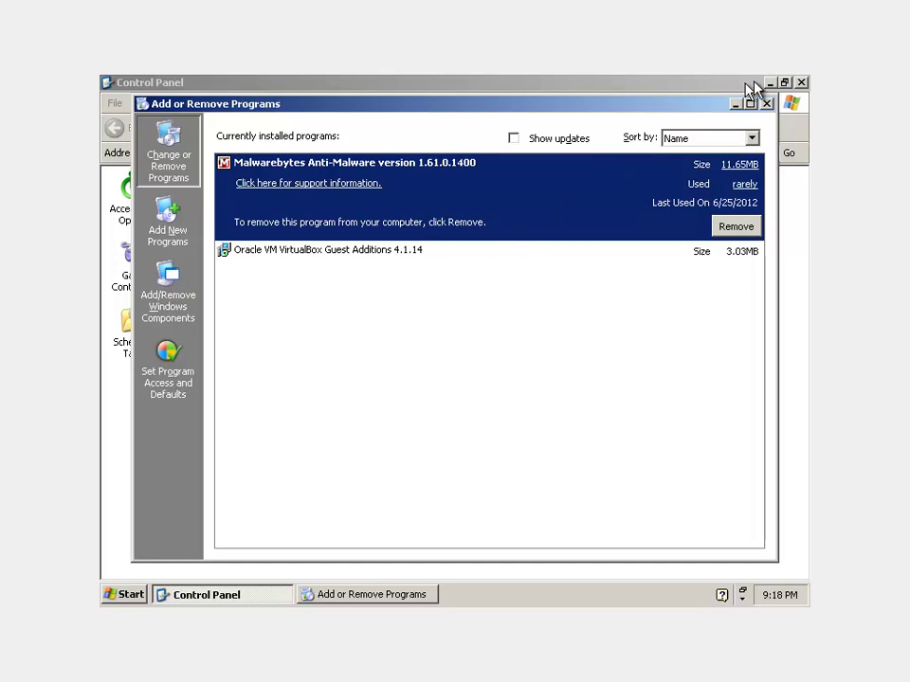
pyautogui.click(767, 104)
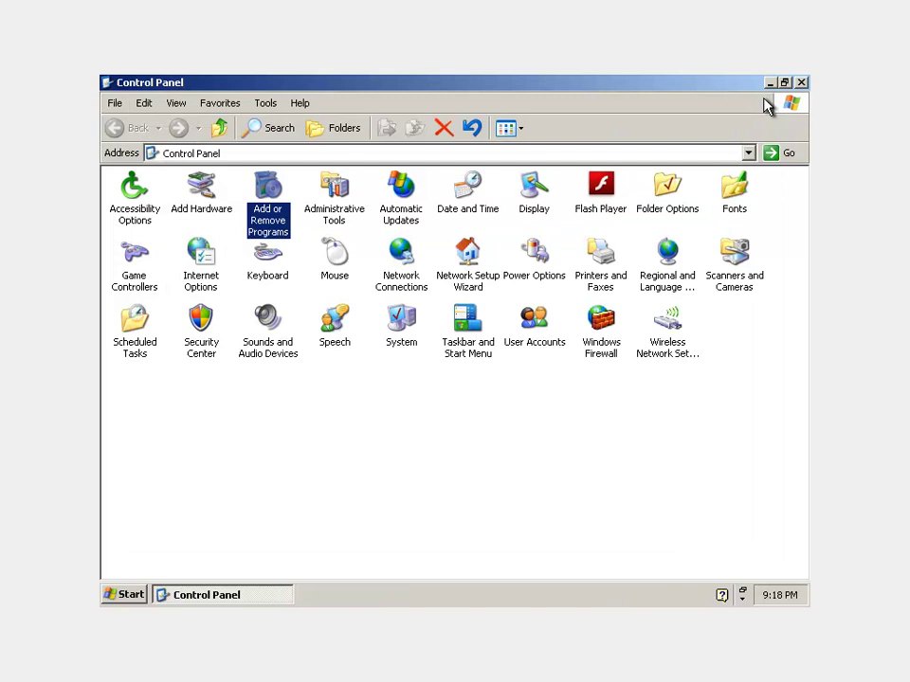
pyautogui.click(126, 597)
pyautogui.click(216, 254)
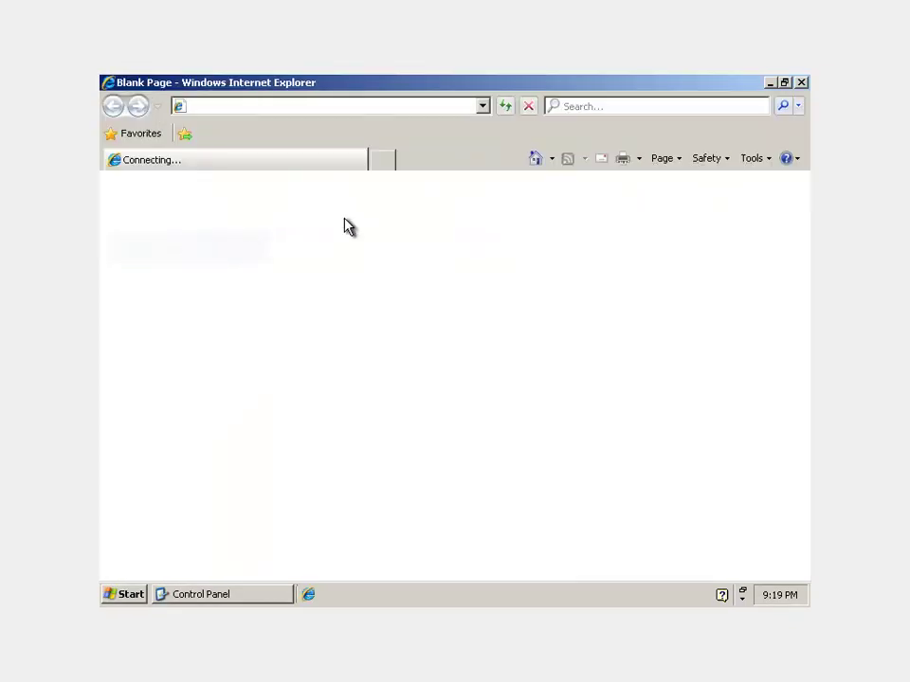
pyautogui.write('www.fi')
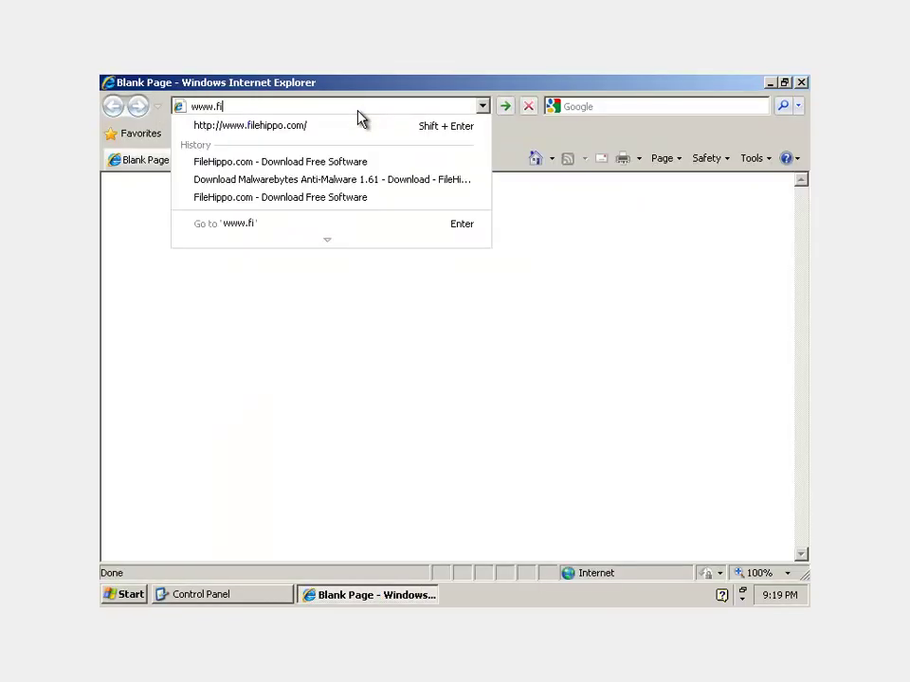
pyautogui.write('lehippo.com')
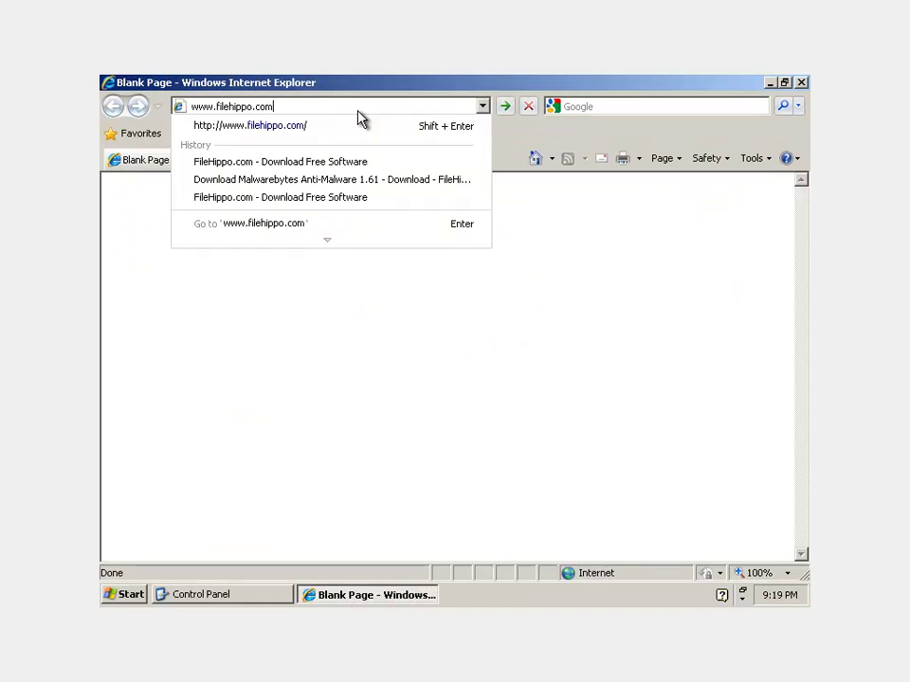
pyautogui.press('Return')
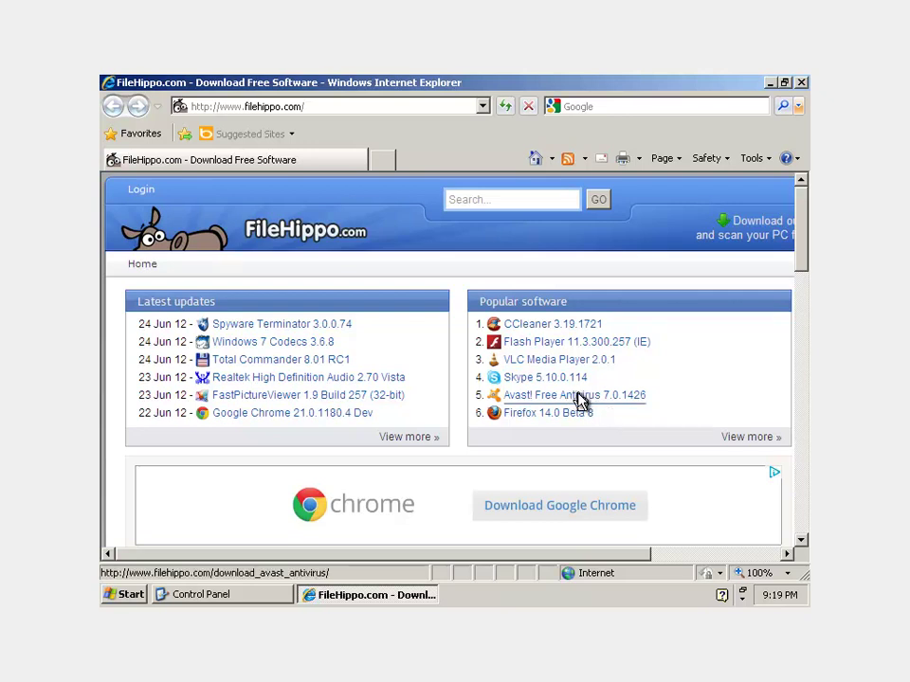
# - Open the Avast! Free Antivirus 7.0.1426 page and start downloading its latest version, saving avast_free_antivirus_setup.exe to disk
pyautogui.click(529, 399)
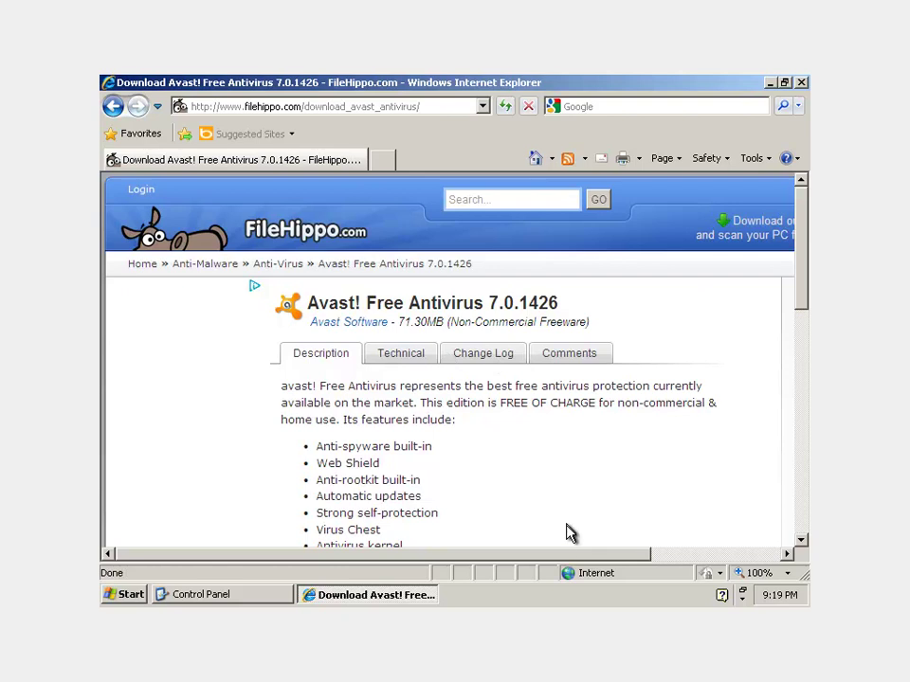
pyautogui.moveTo(564, 555); pyautogui.dragTo(701, 556)
pyautogui.click(709, 302)
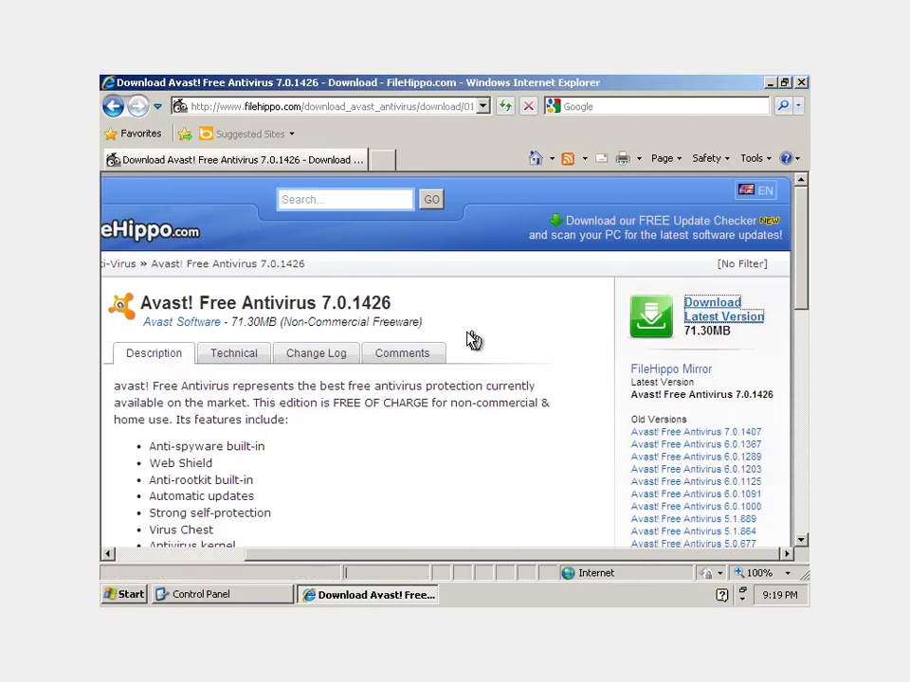
pyautogui.click(338, 322)
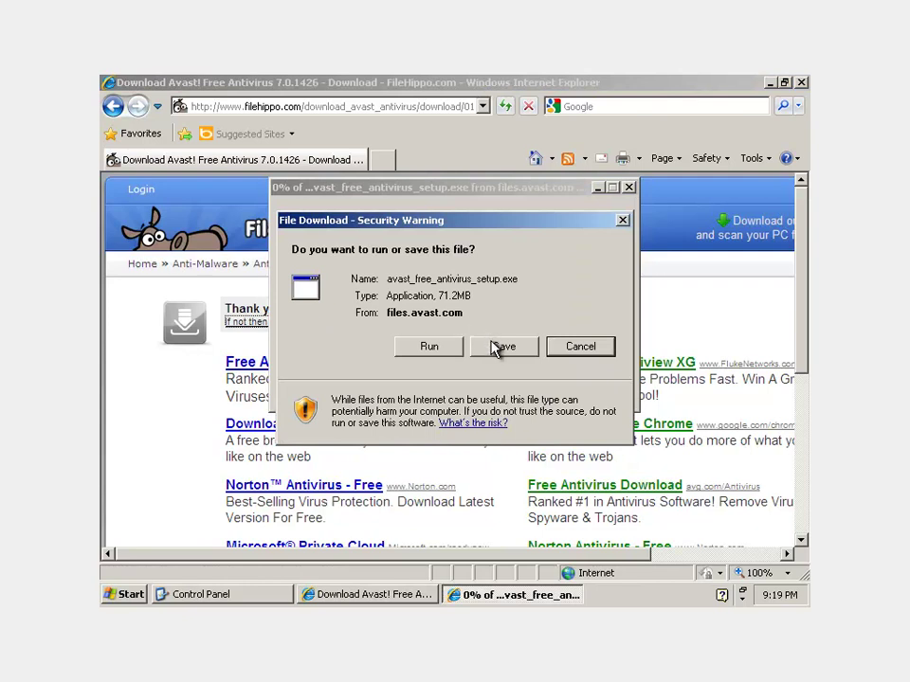
pyautogui.click(494, 345)
pyautogui.click(727, 518)
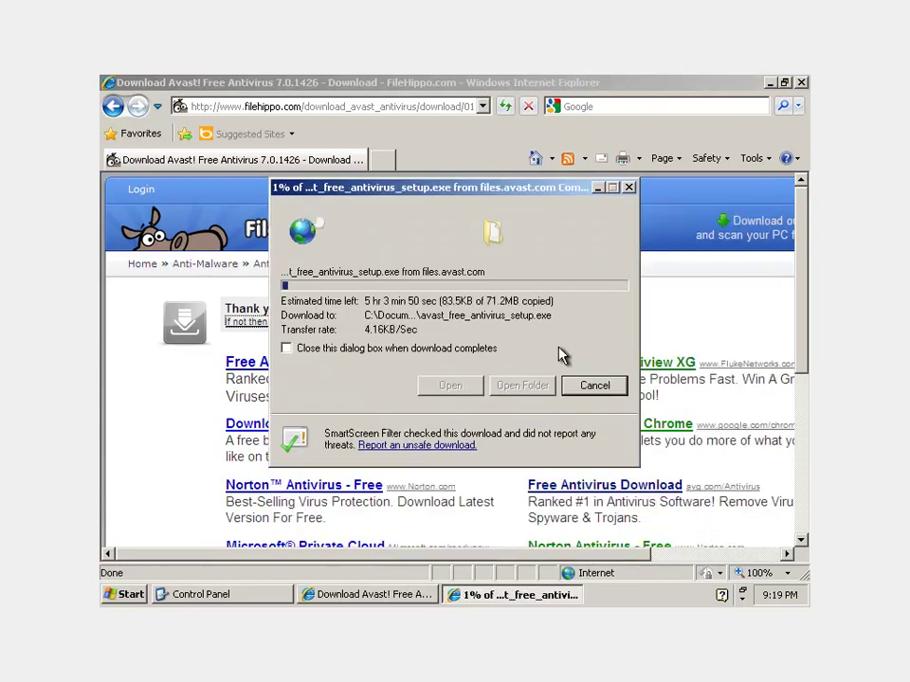